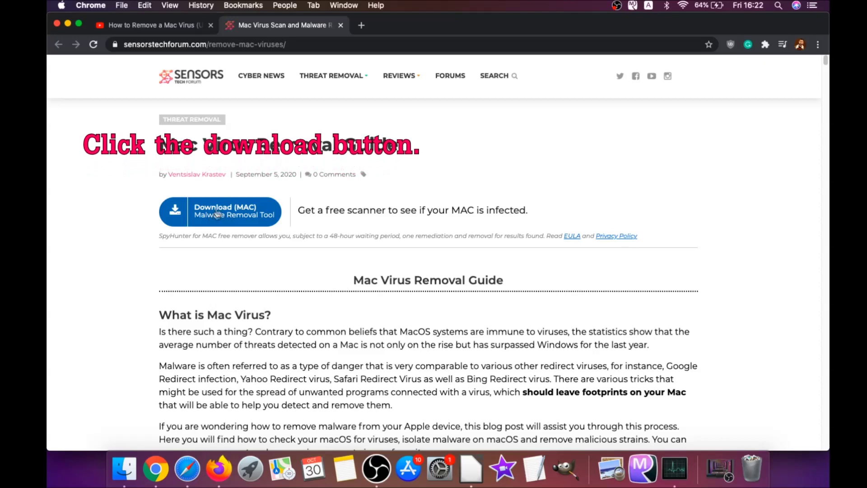
Download the SpyHunter for Mac .dmg in Chrome, open it, and minimize Chrome
click(228, 218)
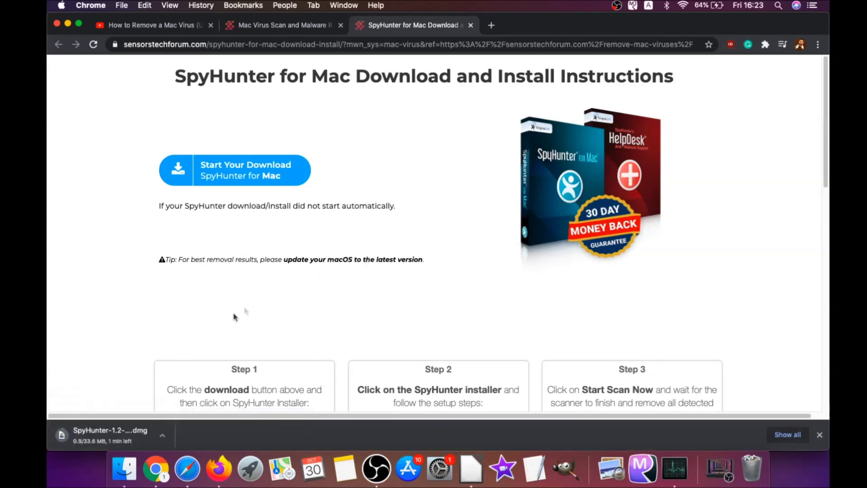
click(89, 435)
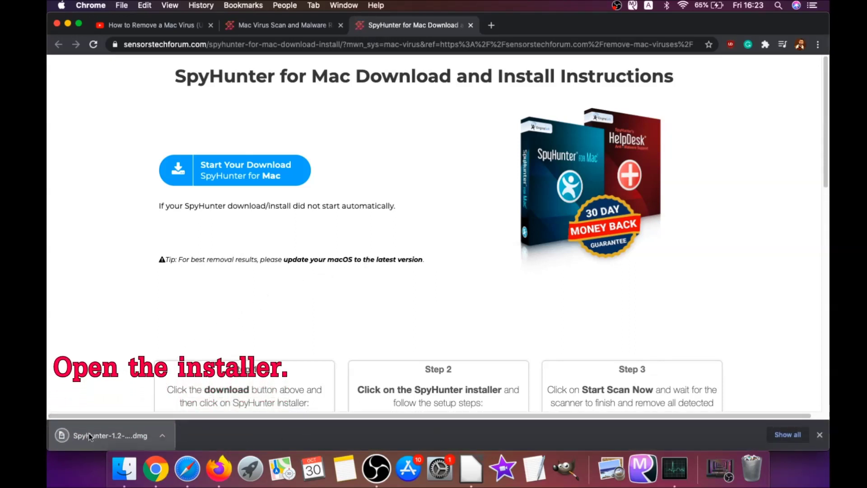
click(67, 23)
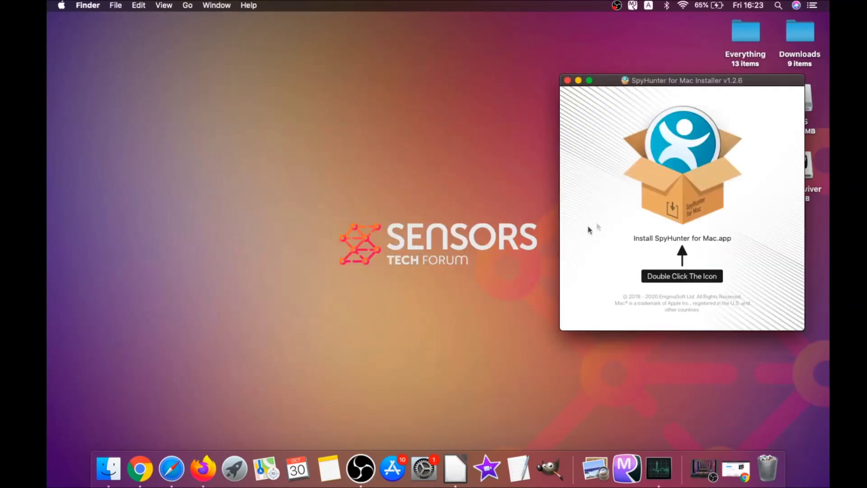
Launch Install SpyHunter for Mac.app from the disk image and allow it past the download warning
double_click(673, 193)
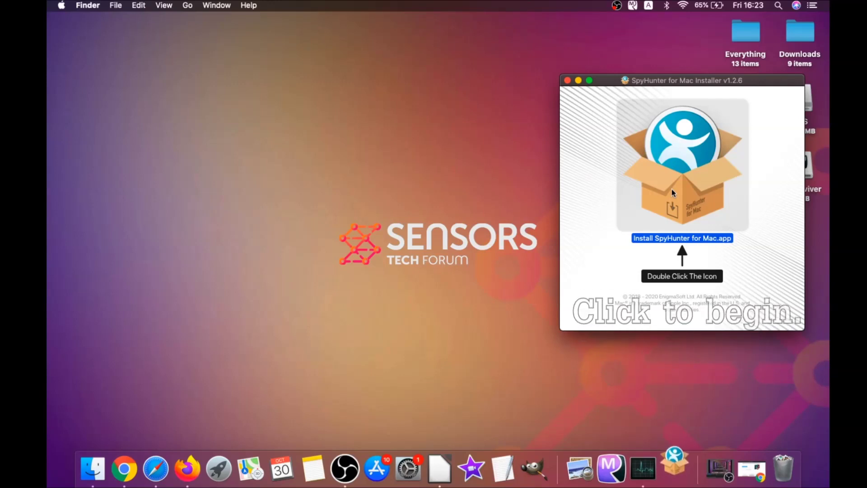
click(579, 81)
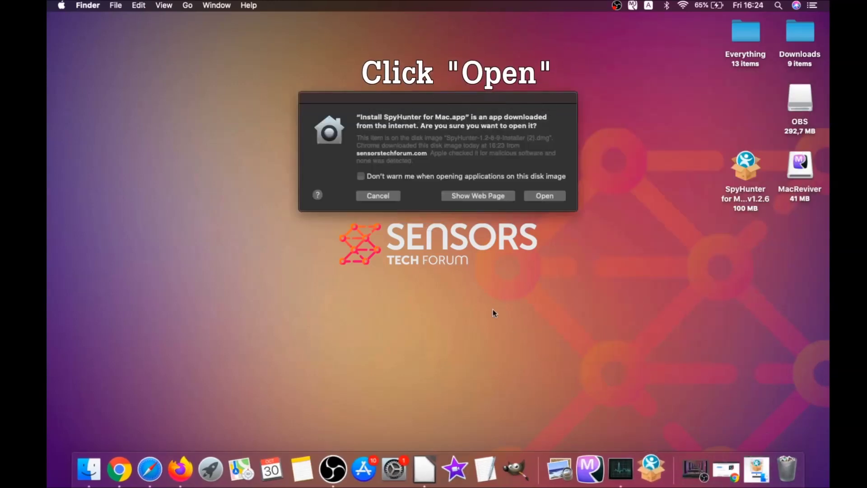
click(533, 195)
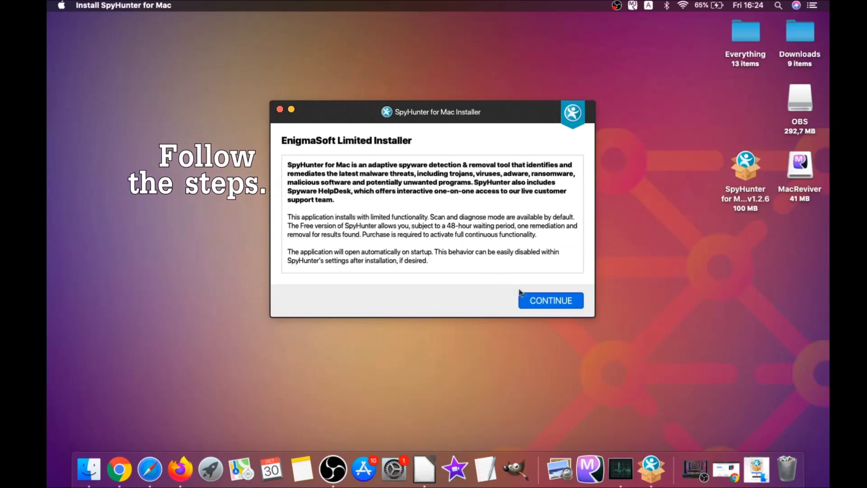
Continue past the introduction, accept the EULA/TOS, and install SpyHunter for Mac
click(532, 296)
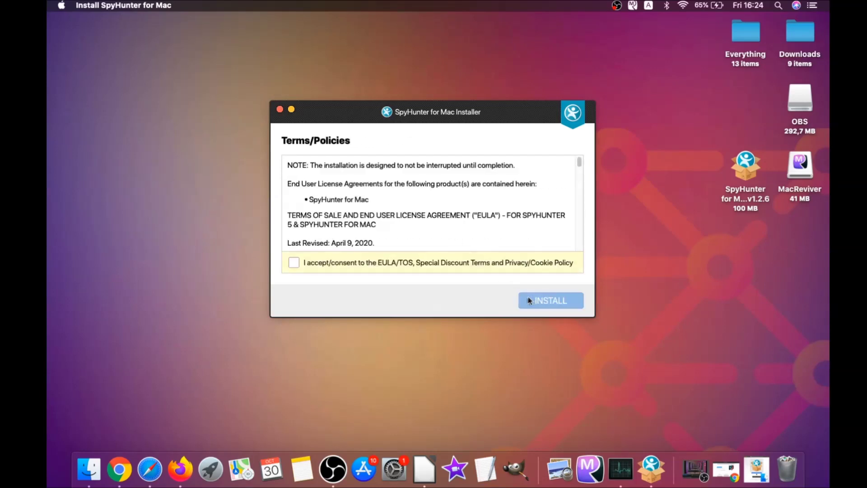
click(295, 263)
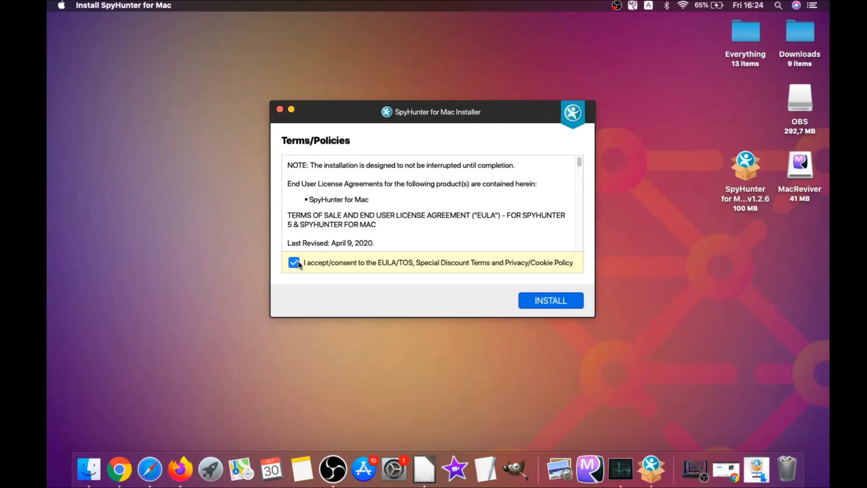
click(530, 302)
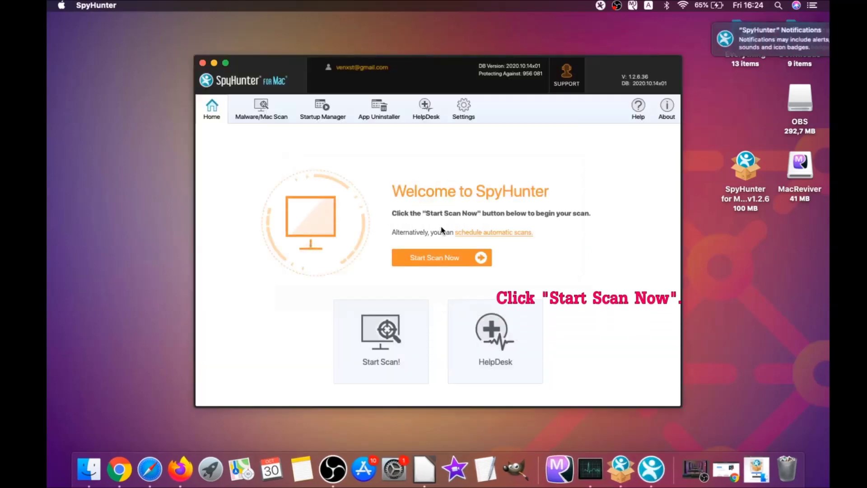
Start a full SpyHunter scan of the Mac from the Home tab
click(439, 257)
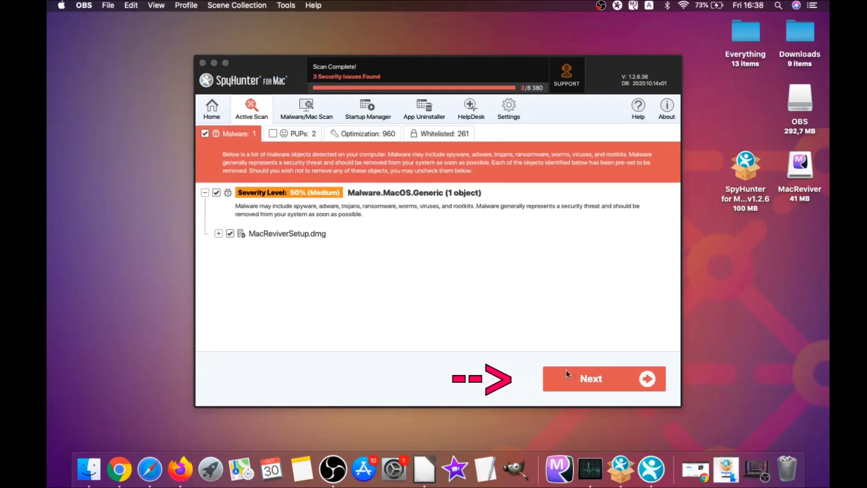
Remove the MacReviverSetup.dmg malware, then both MacReviver PUPs, and finish
click(595, 382)
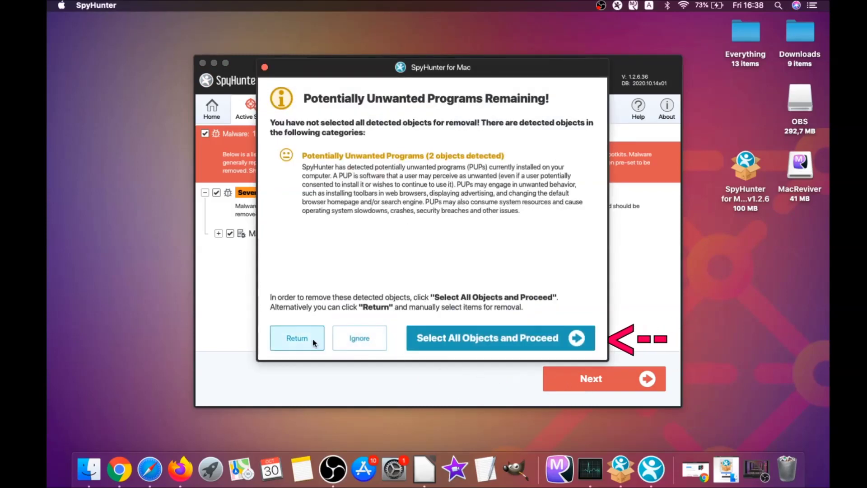
click(349, 339)
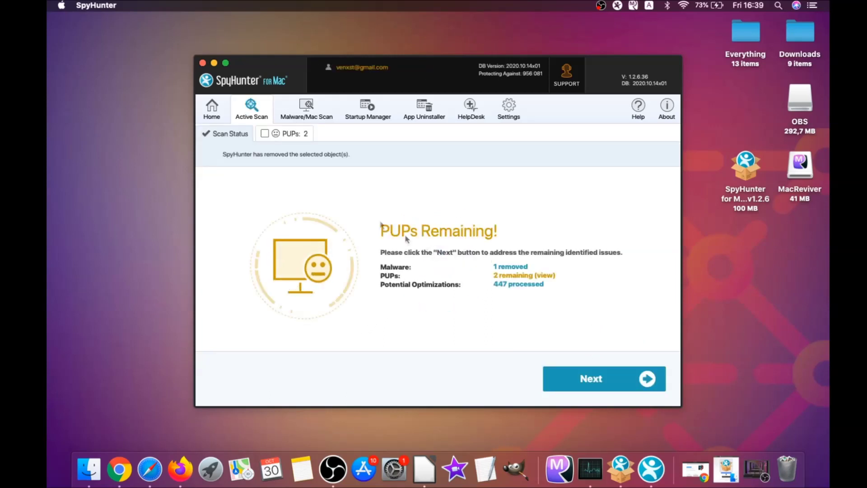
click(292, 132)
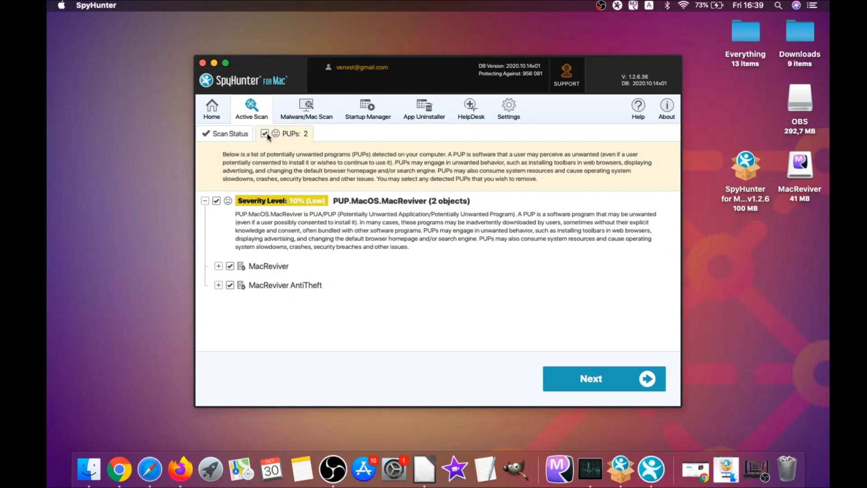
click(602, 371)
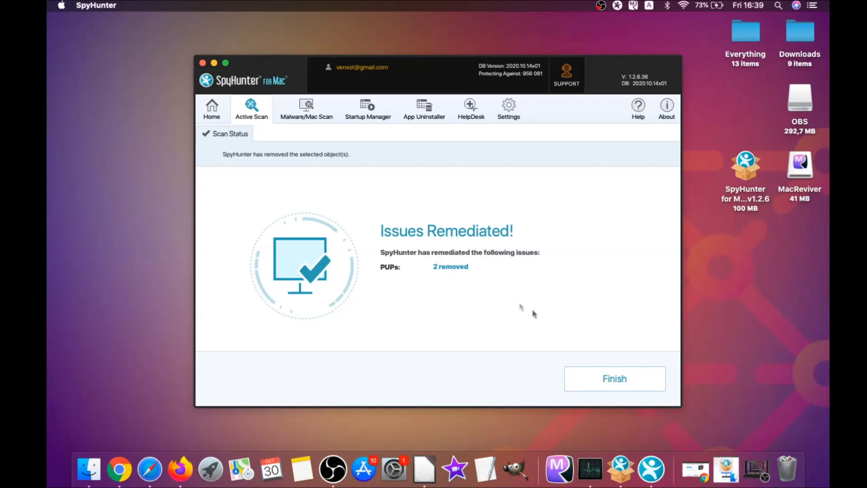
click(619, 379)
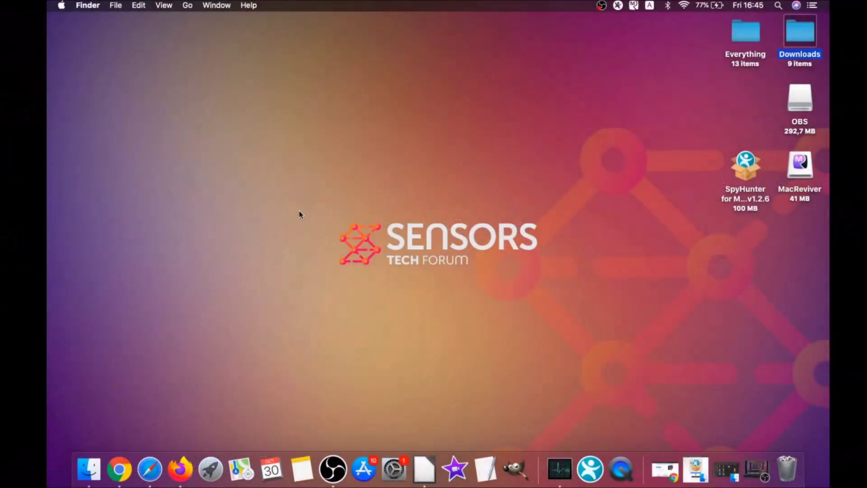
Drag MacReviver.app from Applications to the Bin and close the Finder window
click(188, 6)
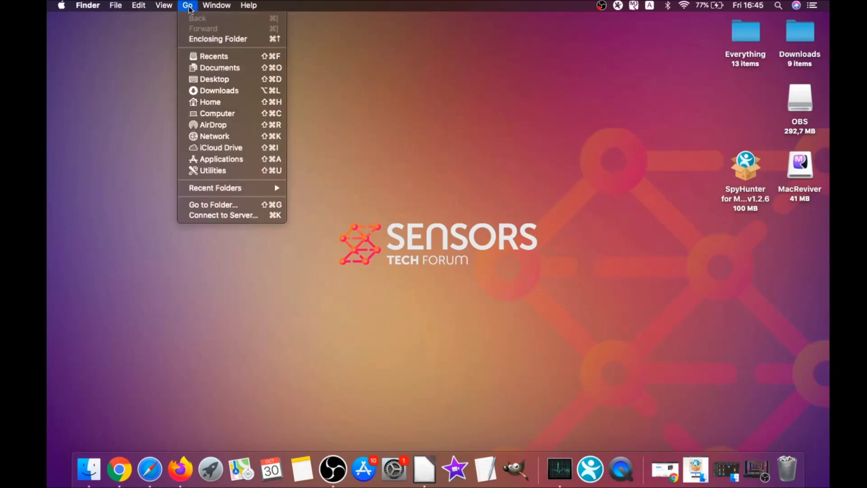
click(219, 159)
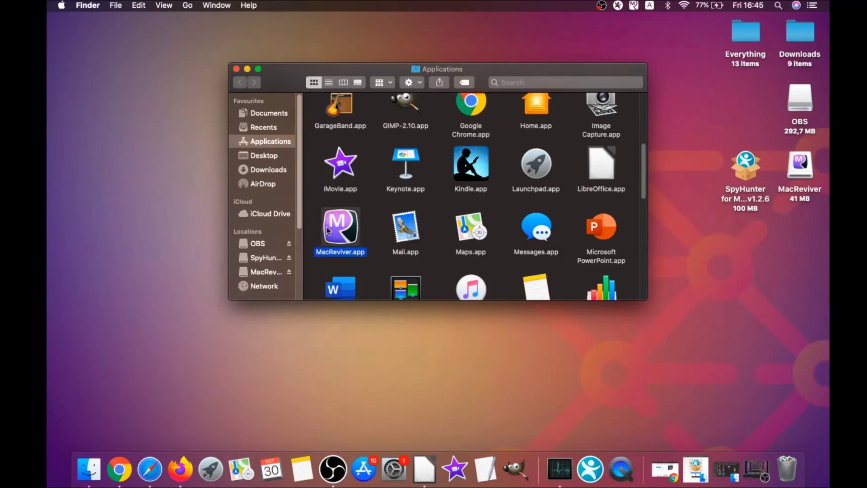
drag(328, 230, 786, 461)
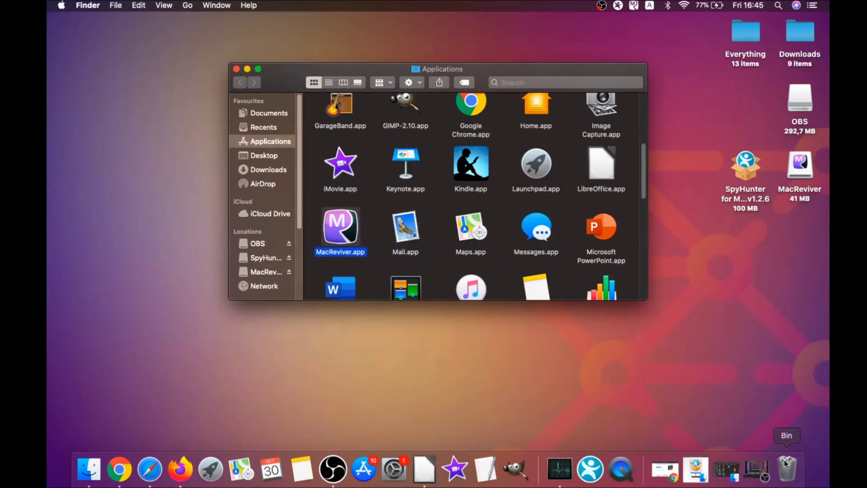
click(237, 69)
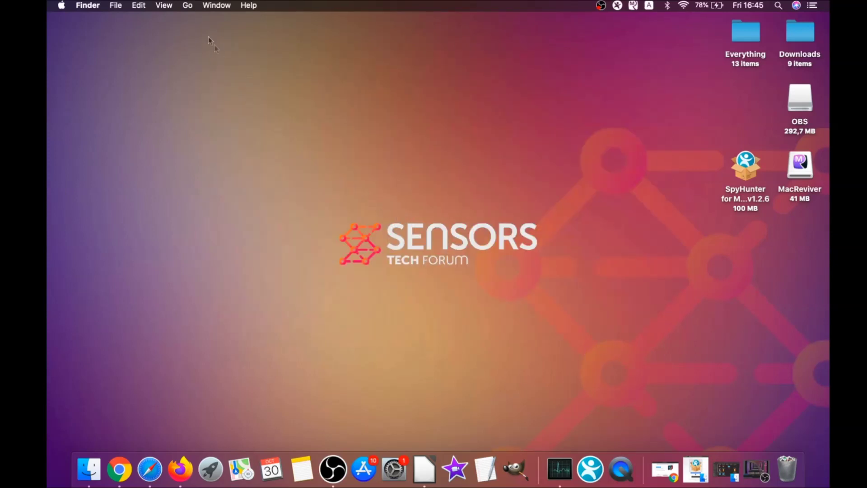
Launch Activity Monitor from the Utilities folder and look over the running processes
click(189, 6)
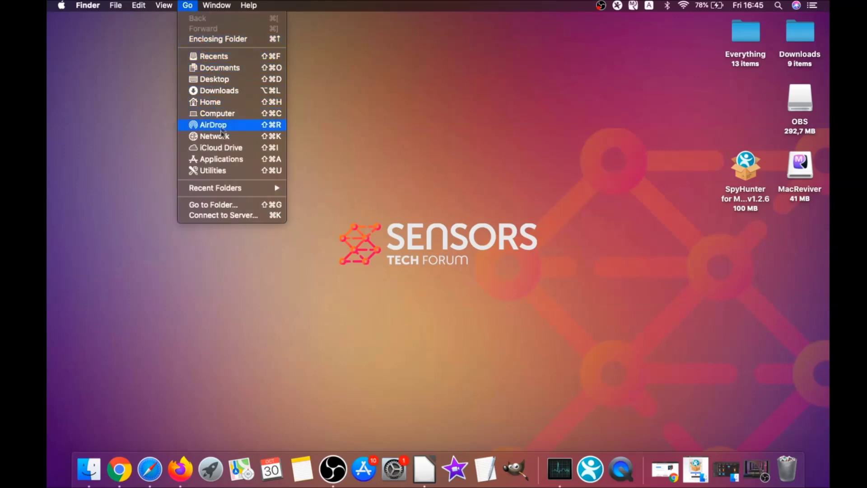
click(227, 174)
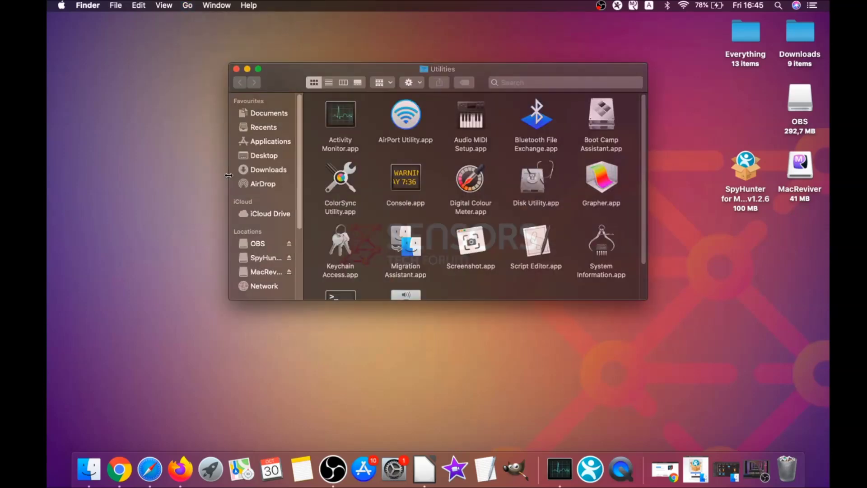
double_click(341, 118)
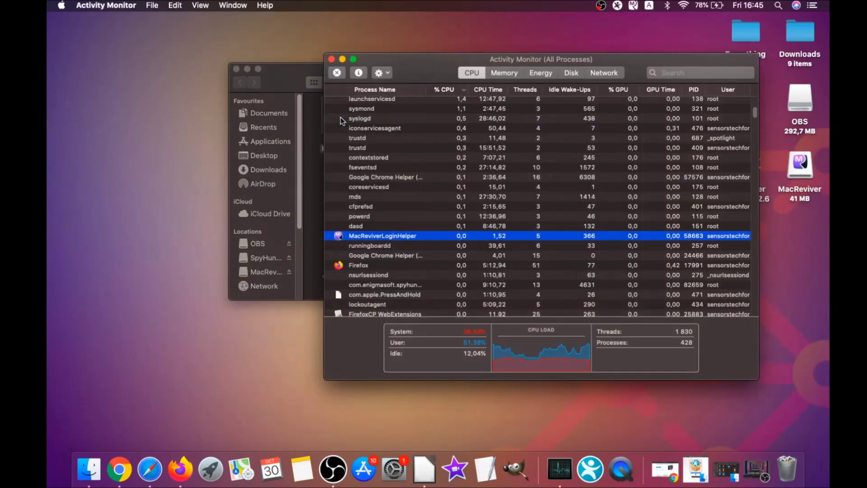
click(368, 238)
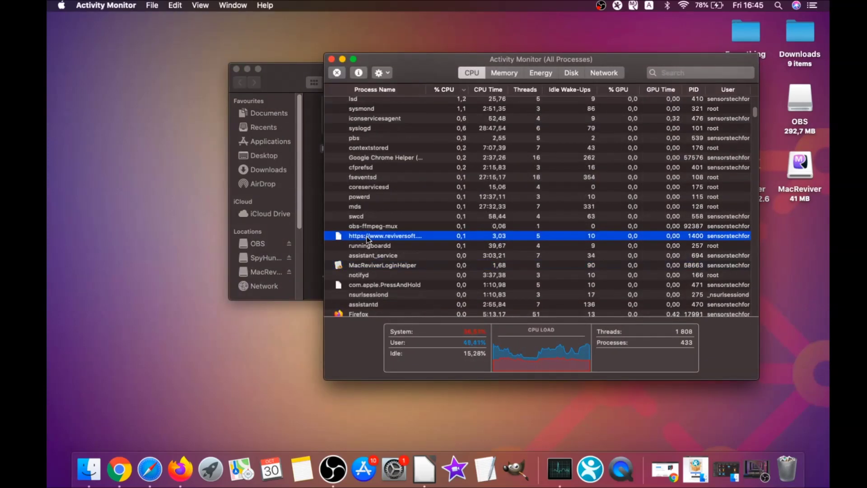
scroll(369, 240, down, 10)
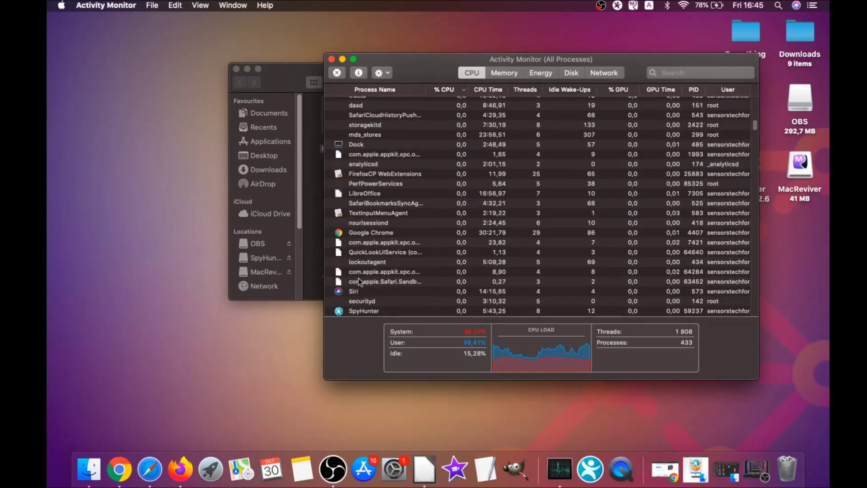
scroll(362, 272, up, 5)
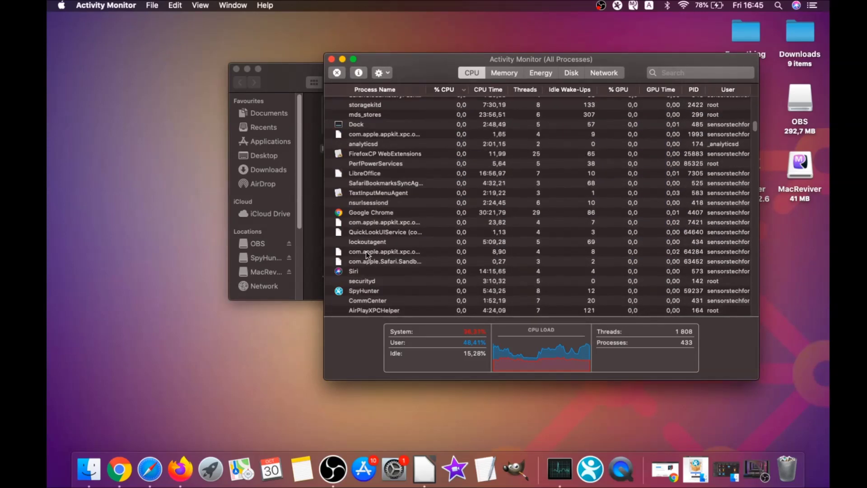
scroll(366, 250, up, 4)
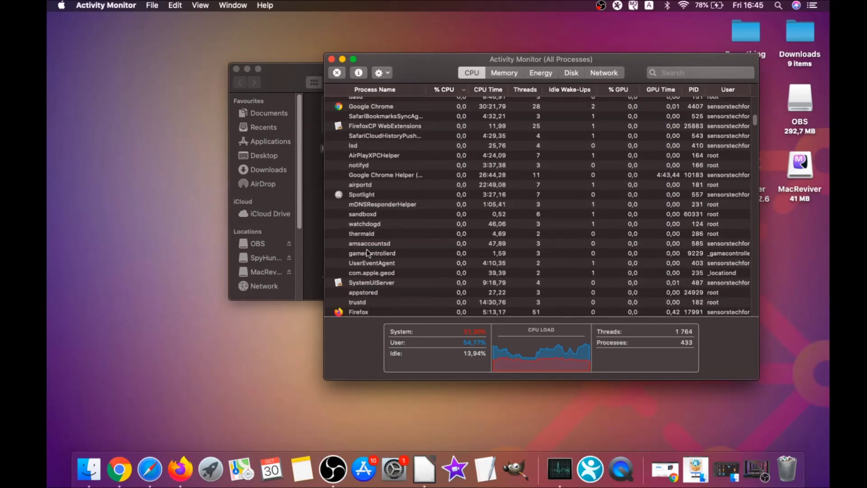
Force quit the lsd and MacReviverLoginHelper processes
click(363, 186)
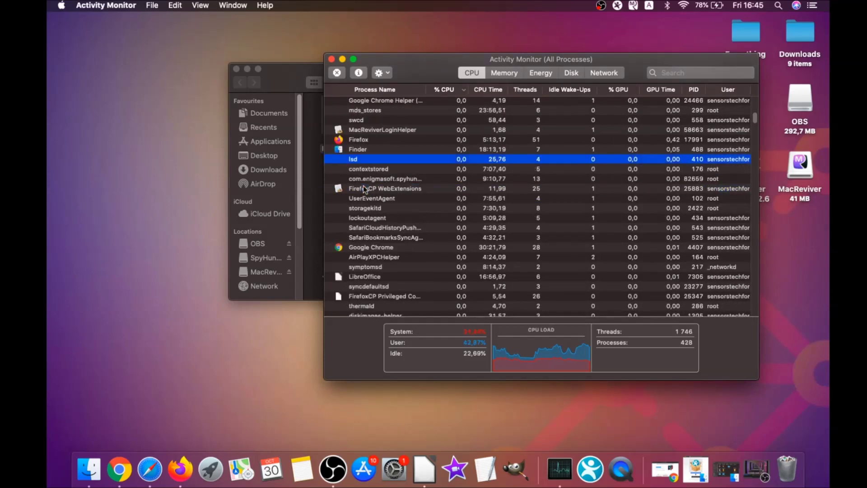
click(337, 72)
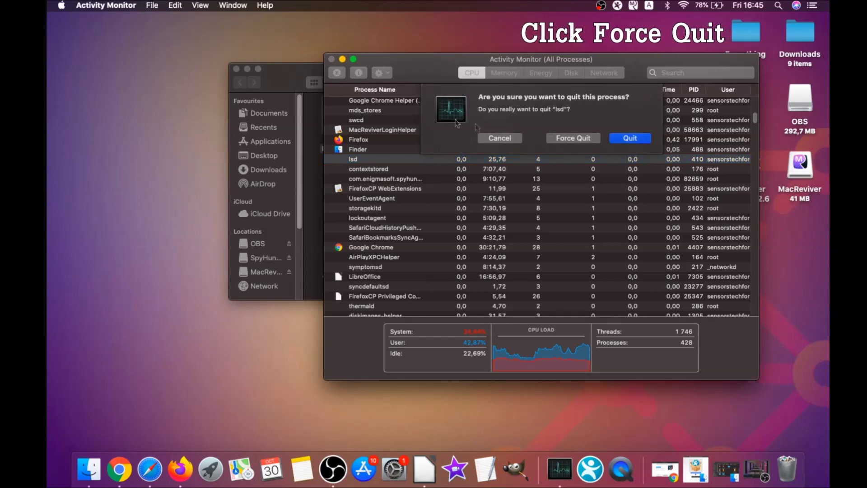
click(585, 138)
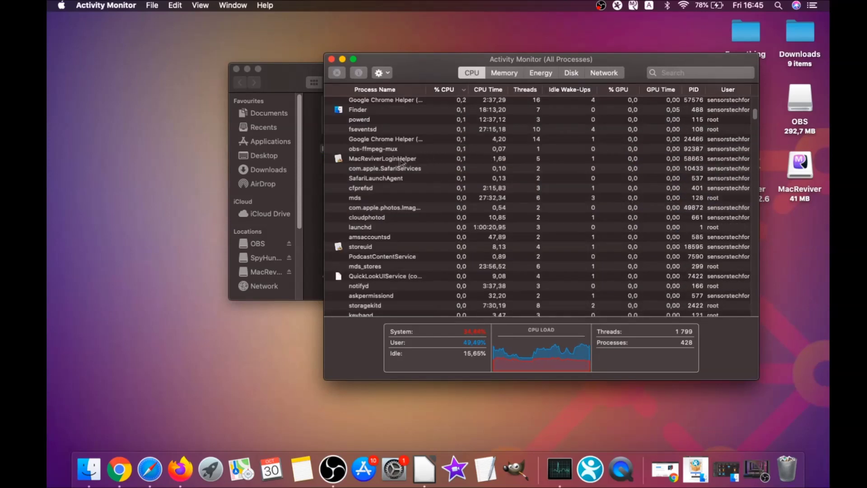
click(398, 159)
click(342, 75)
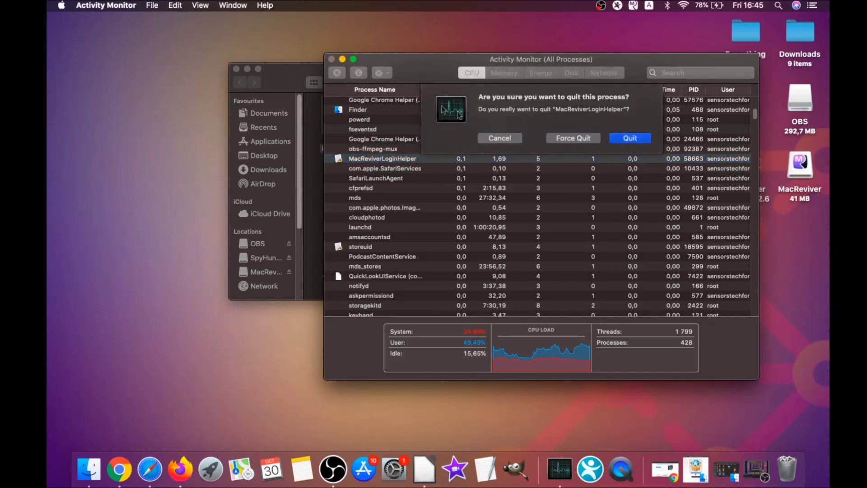
click(564, 140)
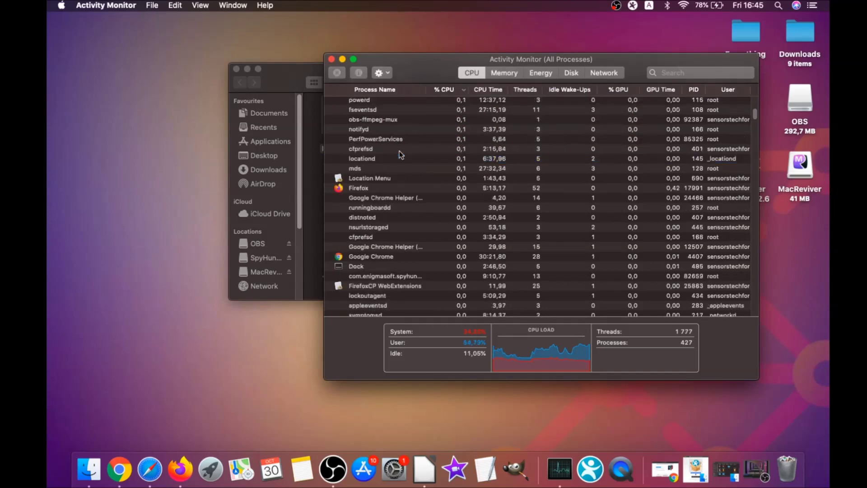
Close Activity Monitor and the Utilities window, then bring Google Chrome forward
scroll(400, 155, up, 5)
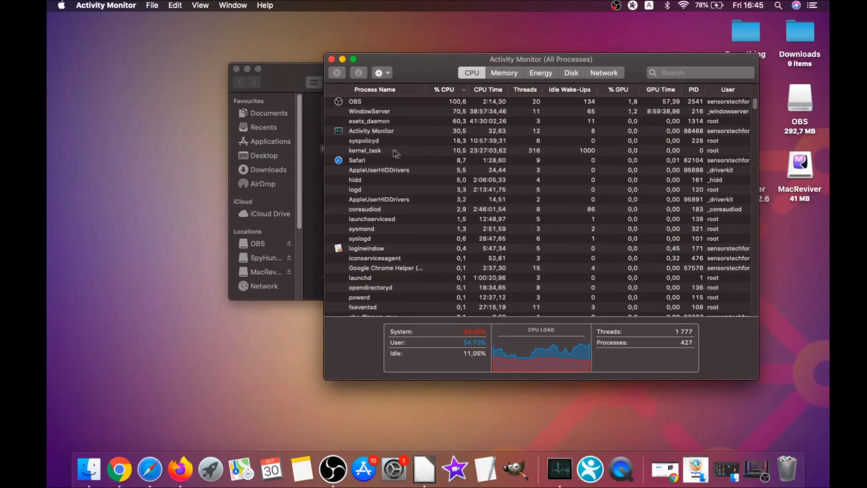
click(331, 59)
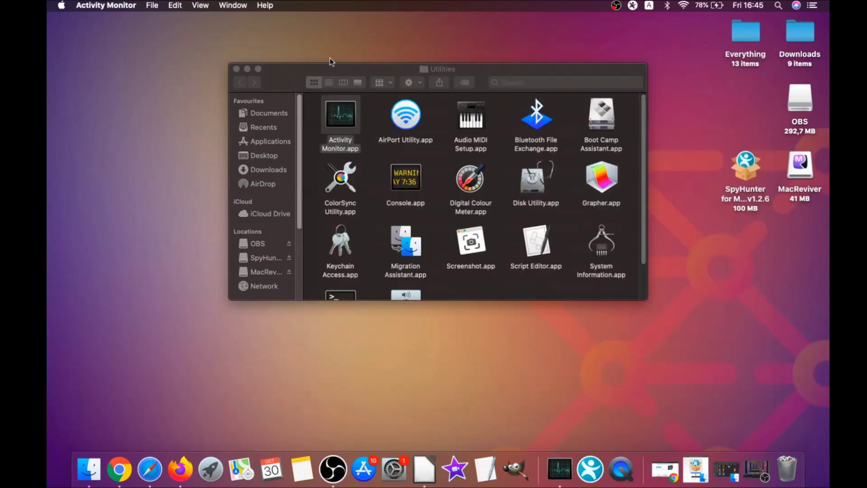
click(236, 70)
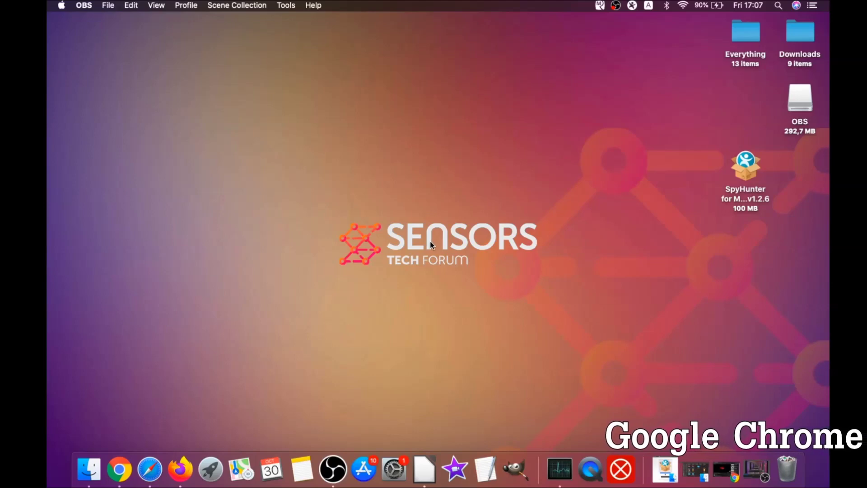
click(119, 469)
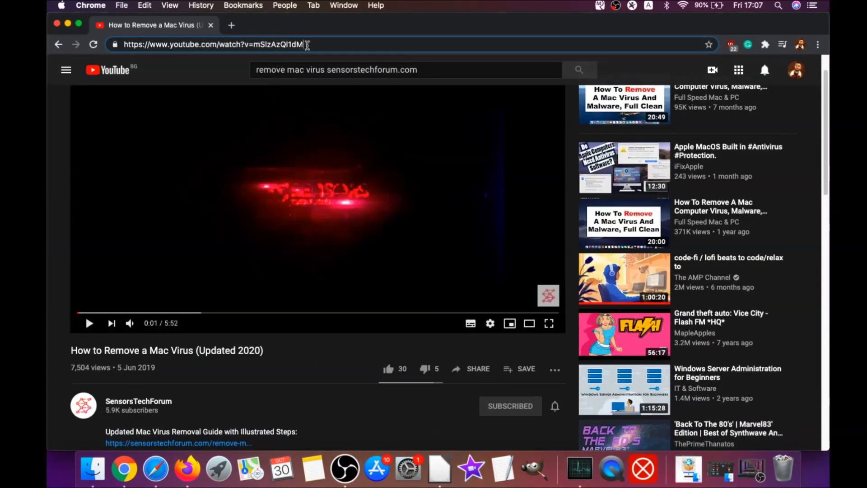
Clear Chrome's All time browsing data via about://settings/clearBrowserData, keeping saved passwords
click(307, 45)
text(about:/)
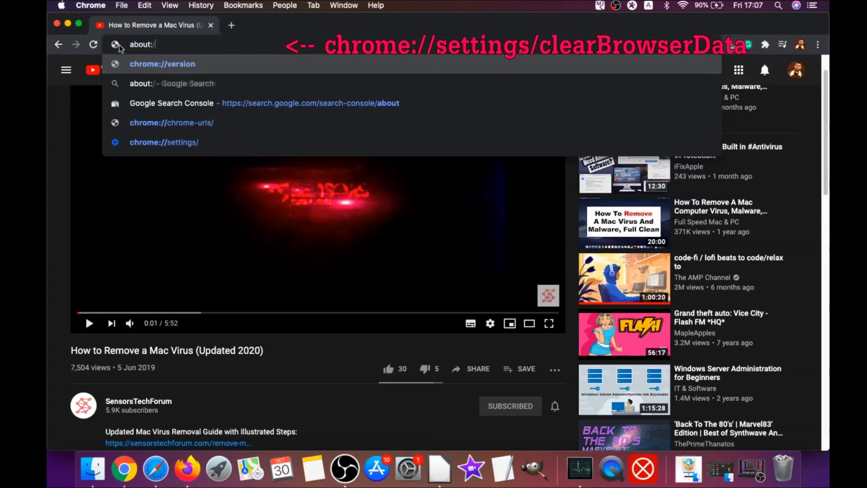
text(/settings)
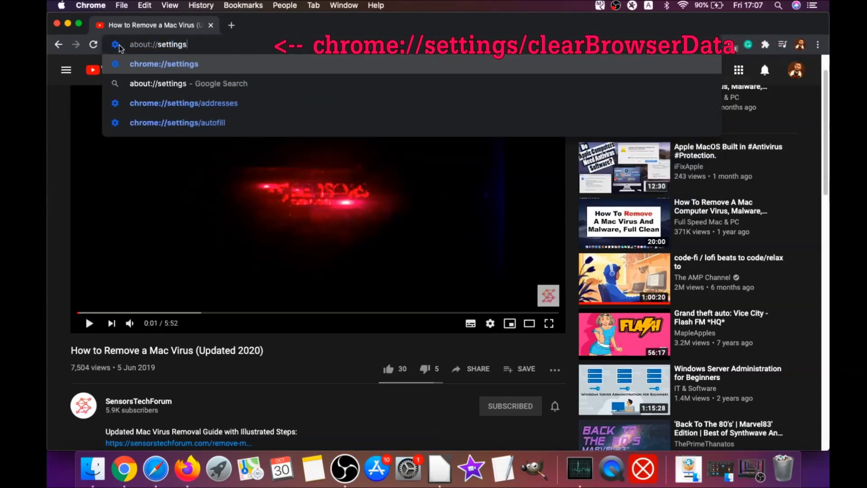
text(/clear)
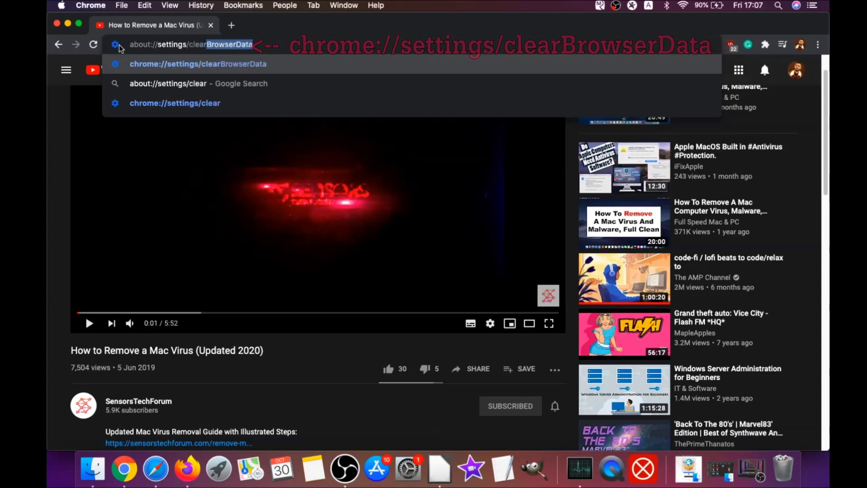
text(BrowserDat)
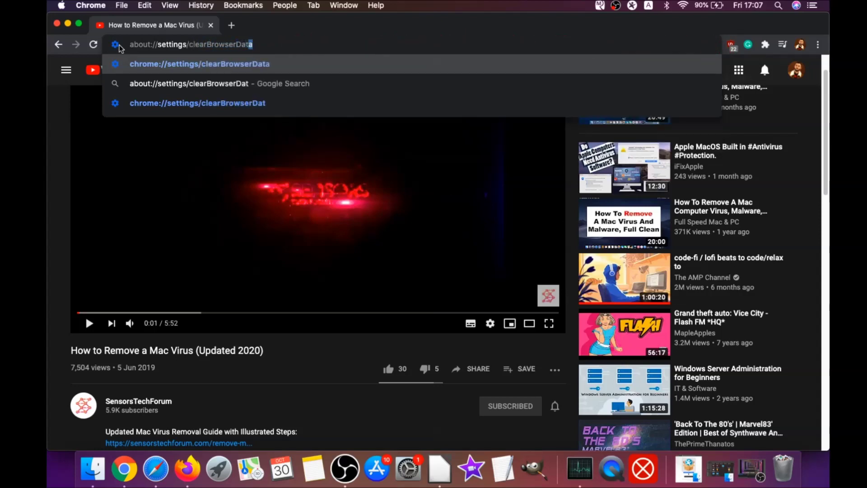
text(a)
key(Return)
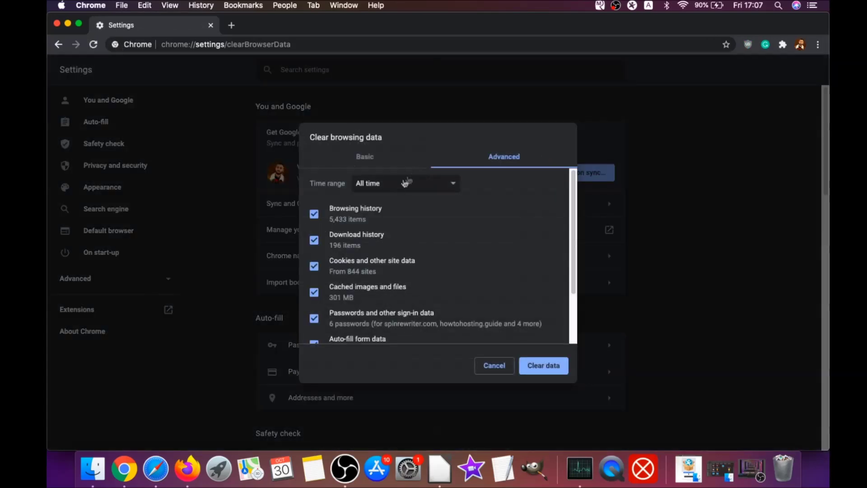
click(406, 183)
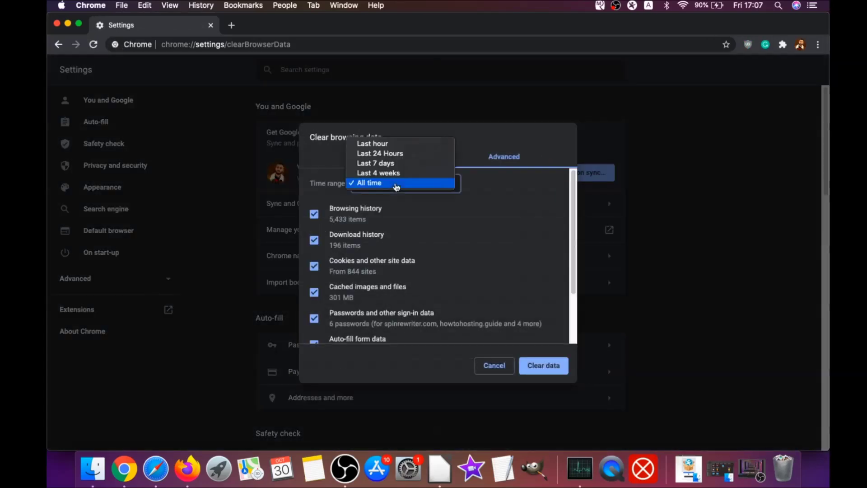
click(369, 183)
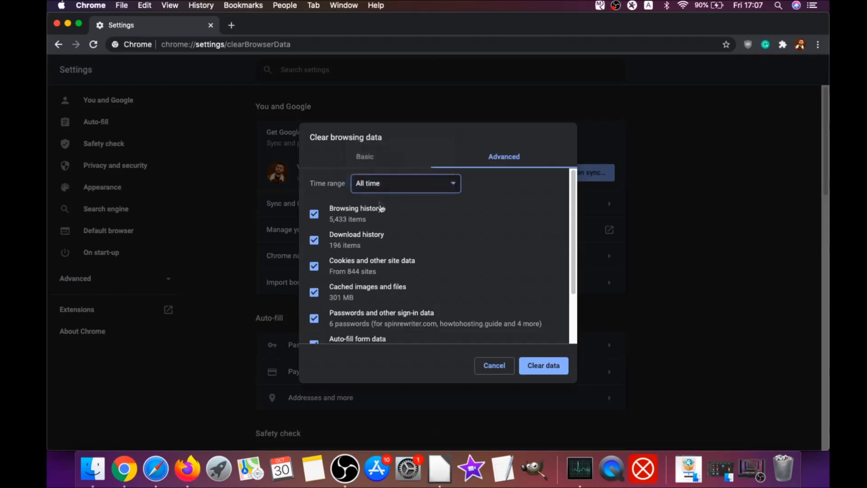
scroll(381, 212, down, 1)
scroll(354, 235, down, 2)
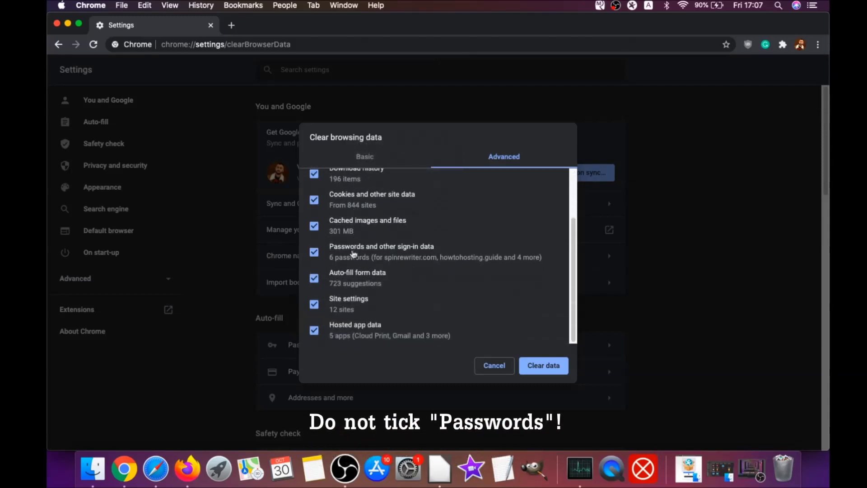
click(314, 252)
scroll(355, 239, up, 3)
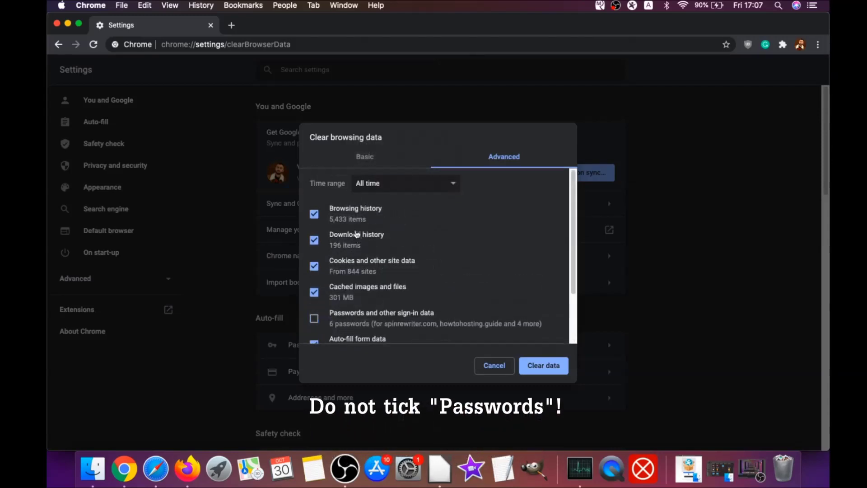
scroll(344, 271, down, 3)
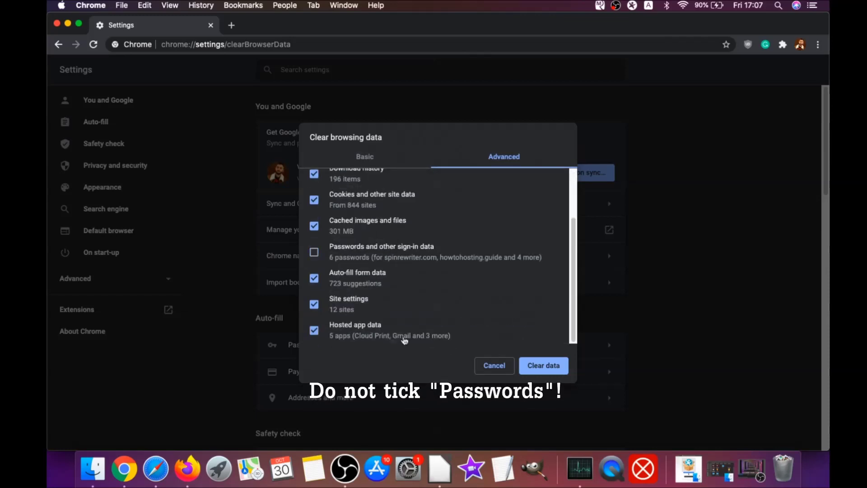
click(538, 366)
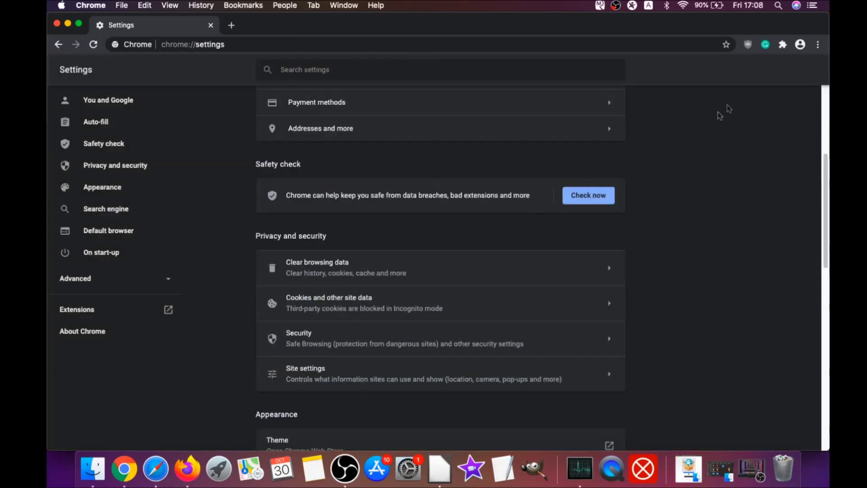
Remove the uBlock Origin extension from Chrome and minimize the browser
click(818, 44)
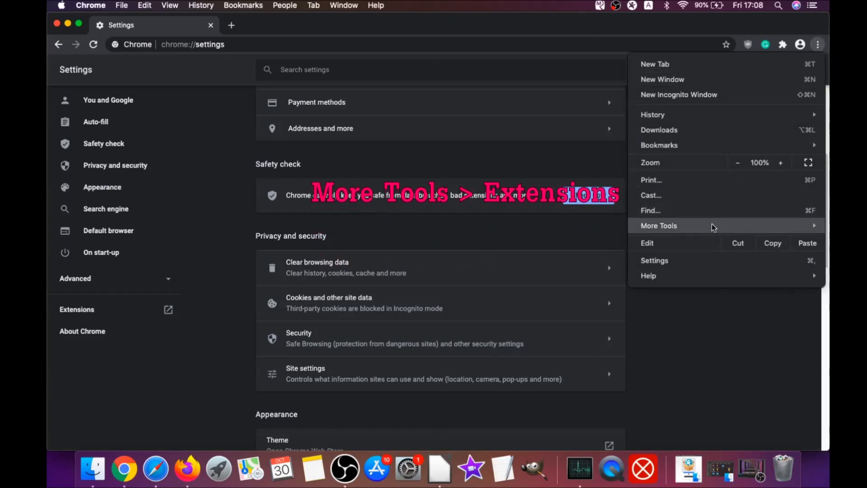
mouse_move(713, 227)
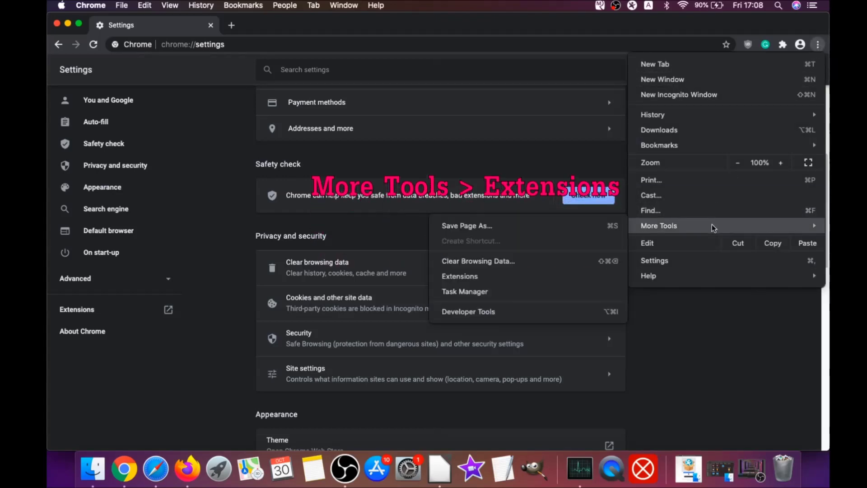
click(490, 276)
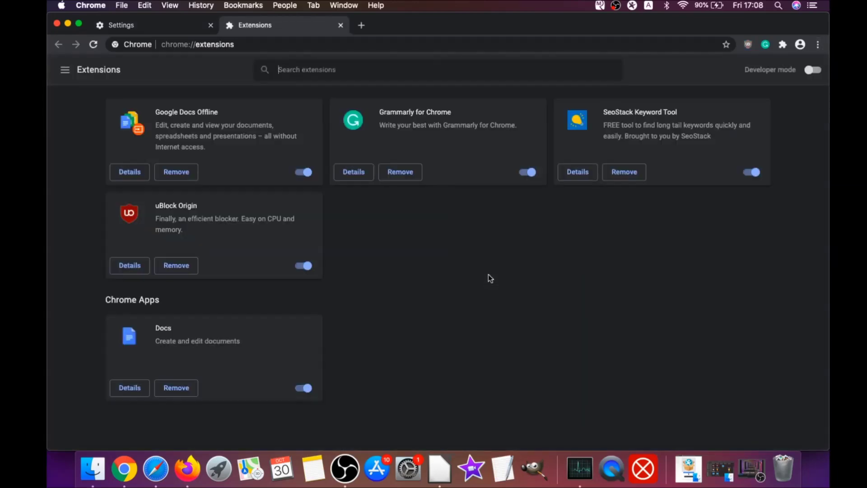
click(170, 269)
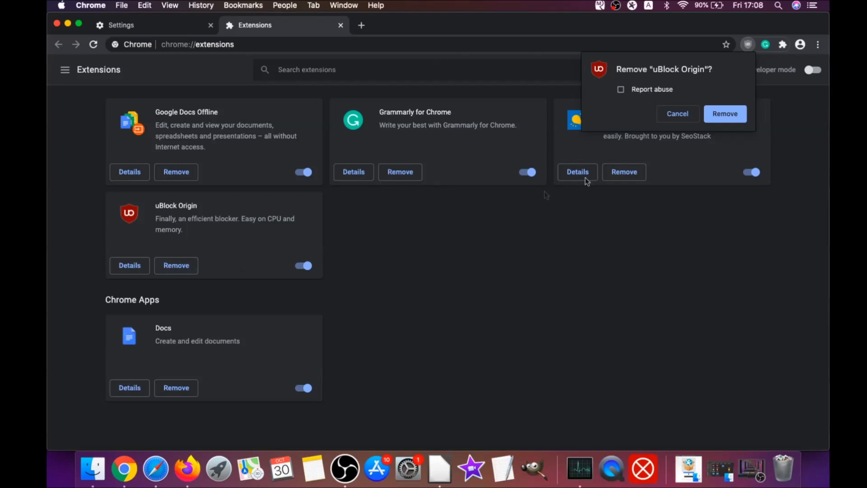
click(736, 114)
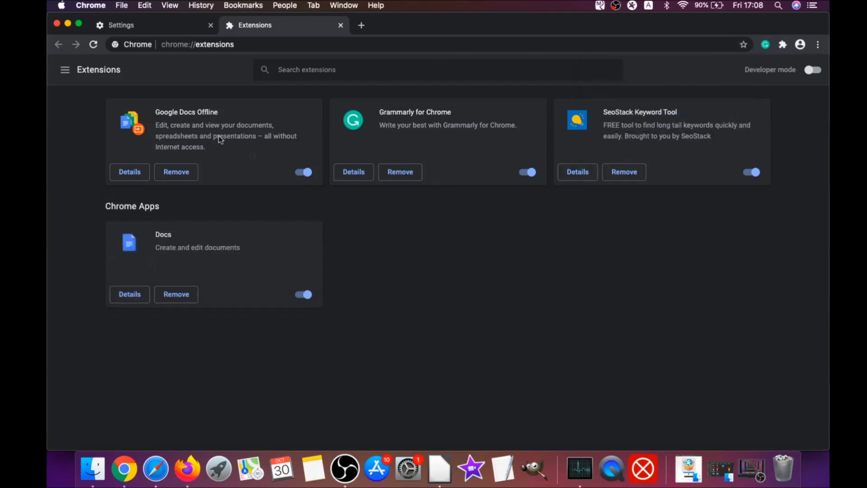
click(68, 24)
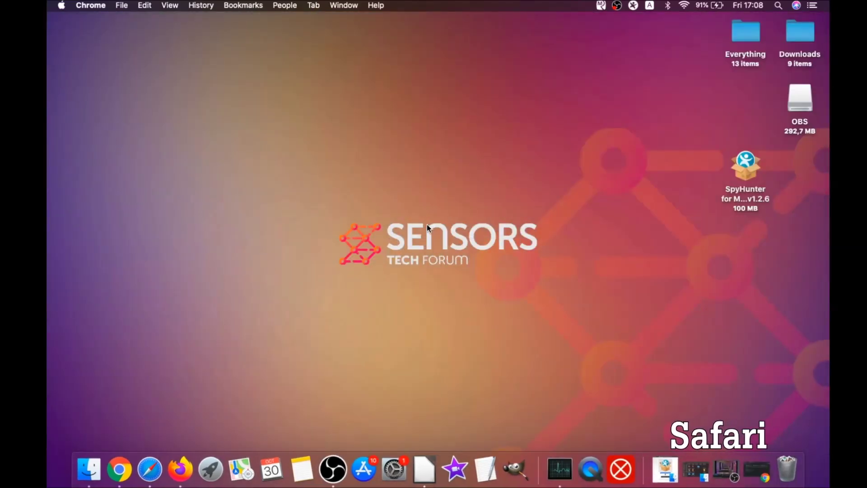
Launch Safari and set its default search engine to Google in Preferences
click(149, 470)
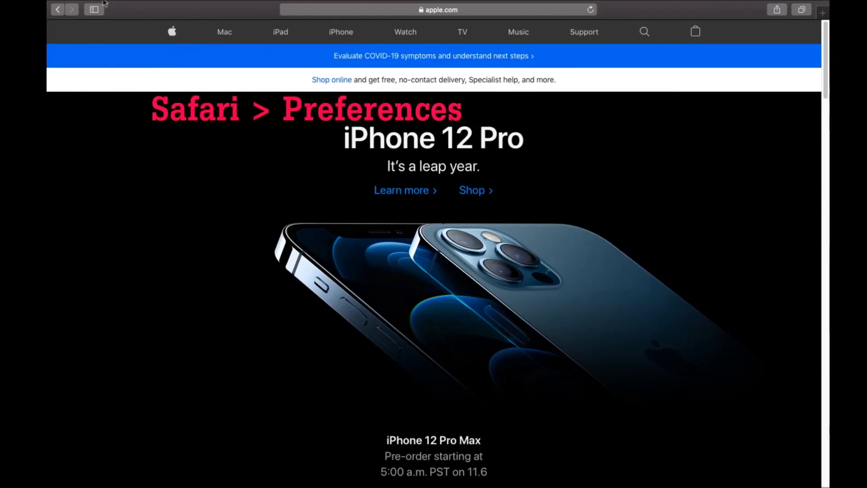
mouse_move(104, 1)
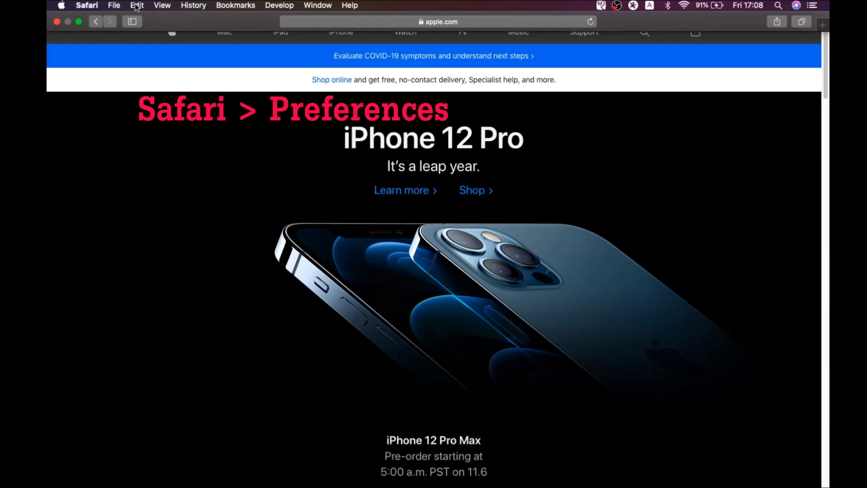
click(86, 5)
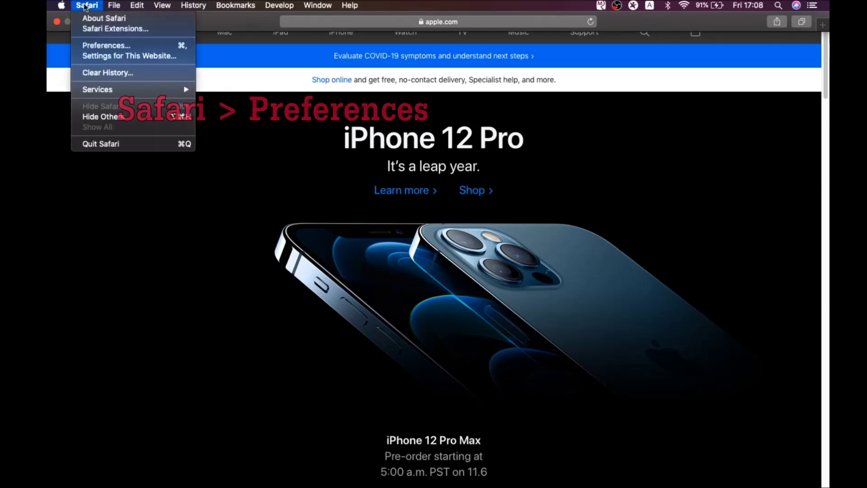
click(110, 46)
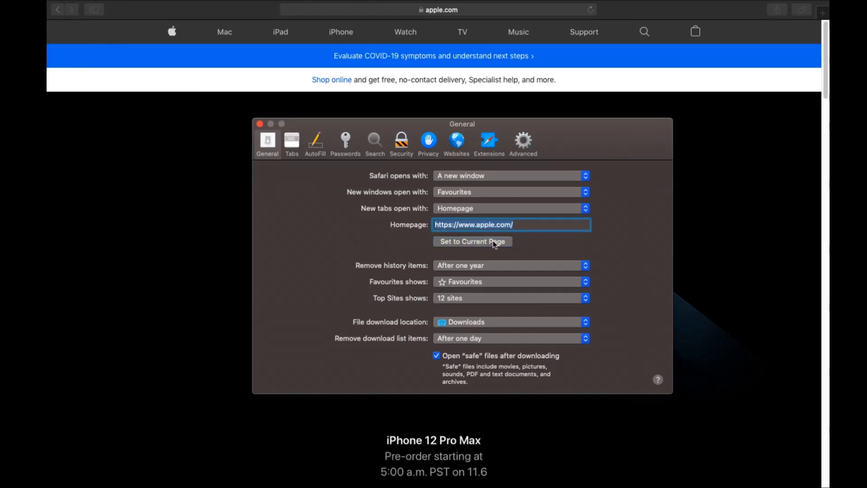
click(514, 224)
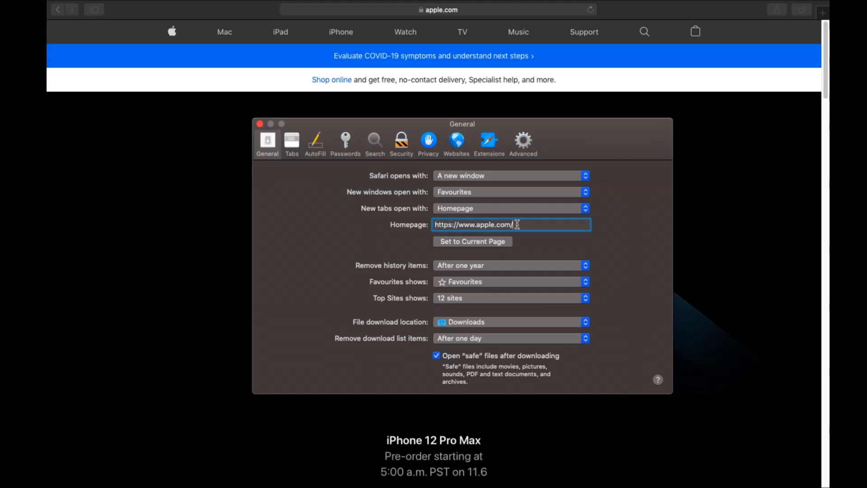
click(375, 141)
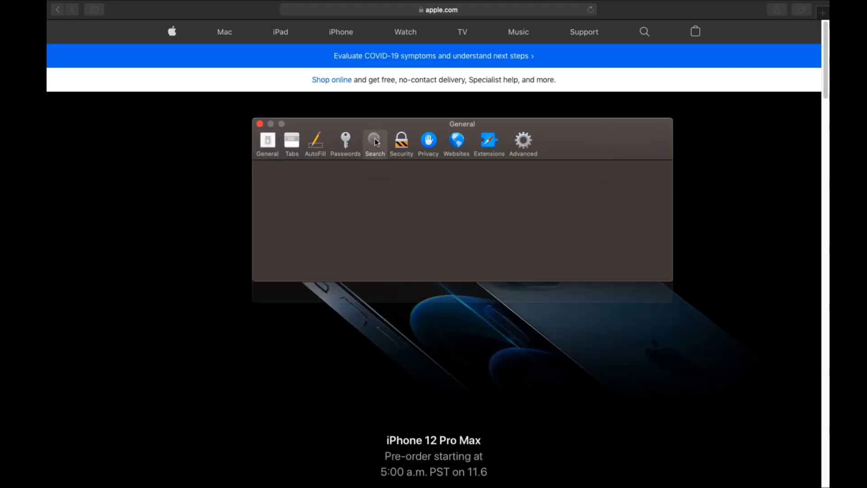
click(417, 176)
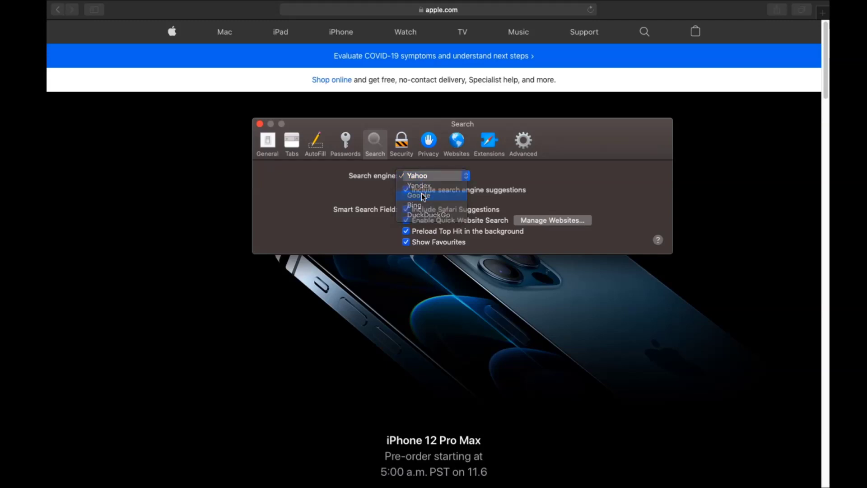
click(423, 196)
Uninstall the Porn Block Plus extension and reveal its app in Finder
click(483, 149)
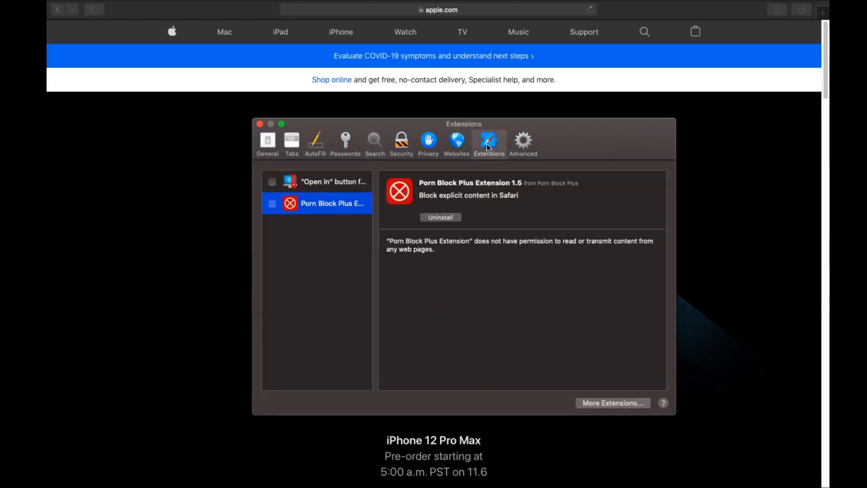
click(437, 219)
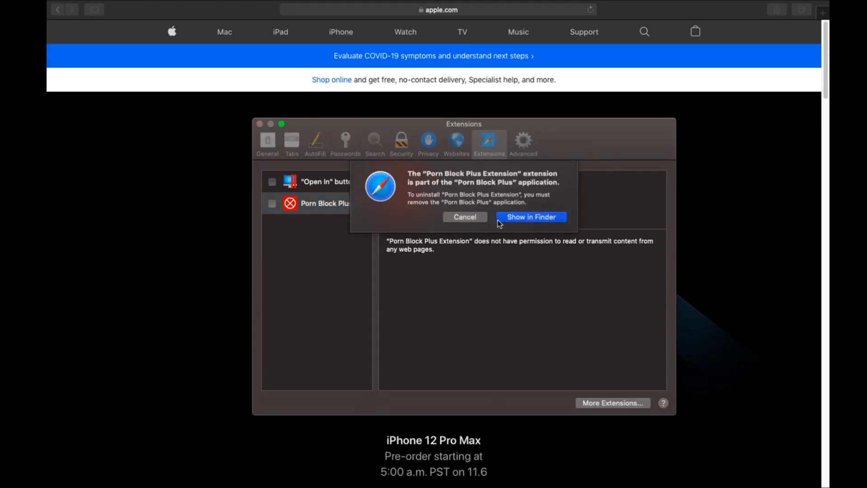
click(501, 219)
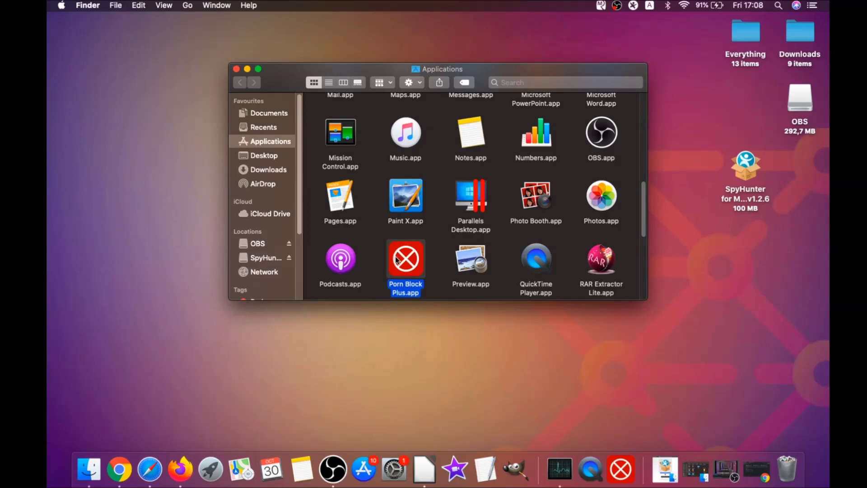
Move Porn Block Plus.app to the Bin with admin approval, then close the Applications window
drag(397, 260, 788, 464)
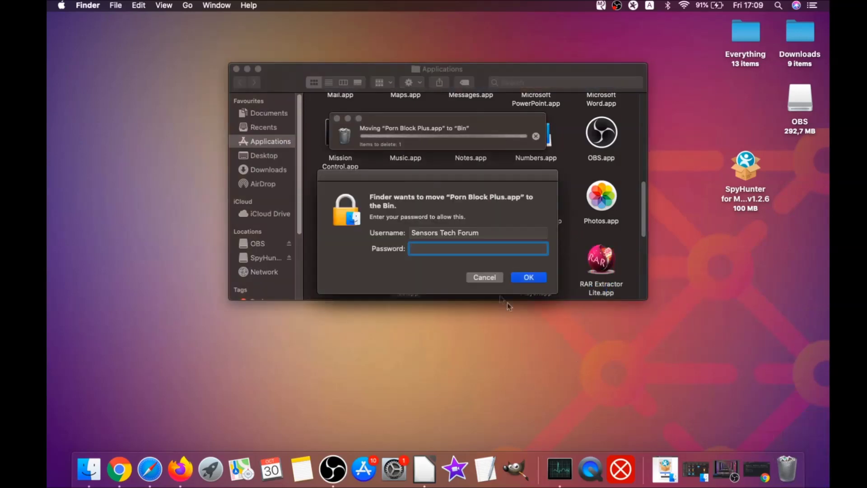
text(****)
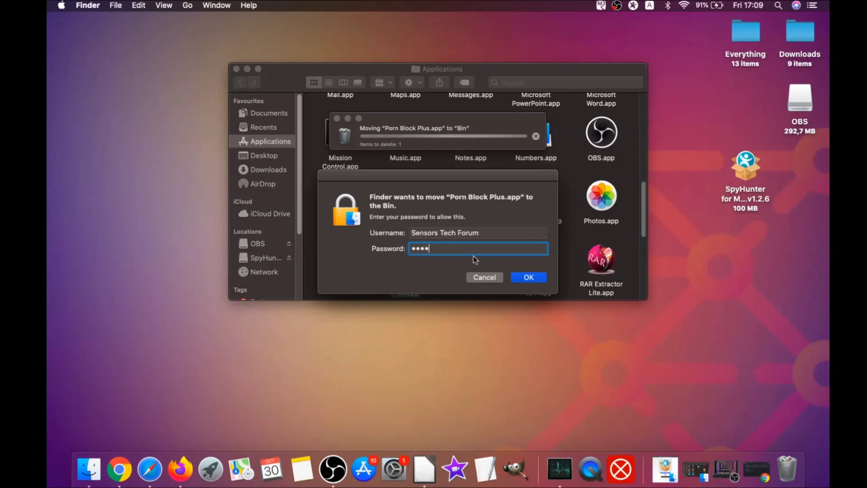
text(****)
click(520, 278)
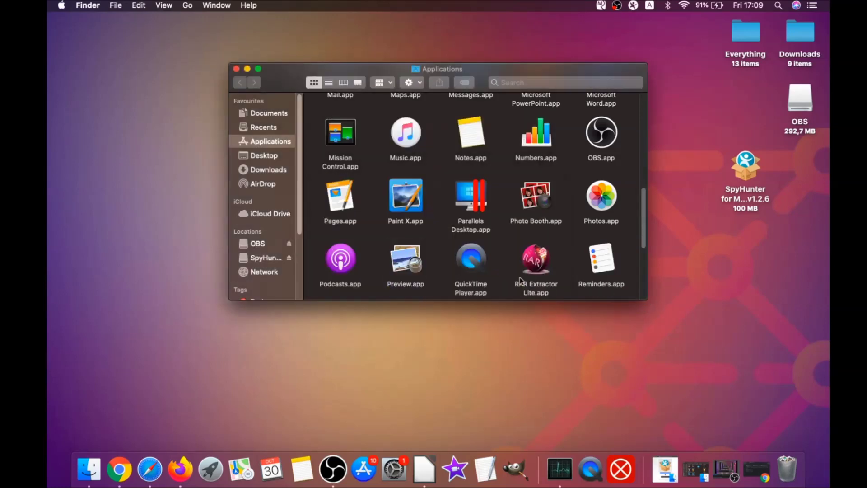
click(236, 68)
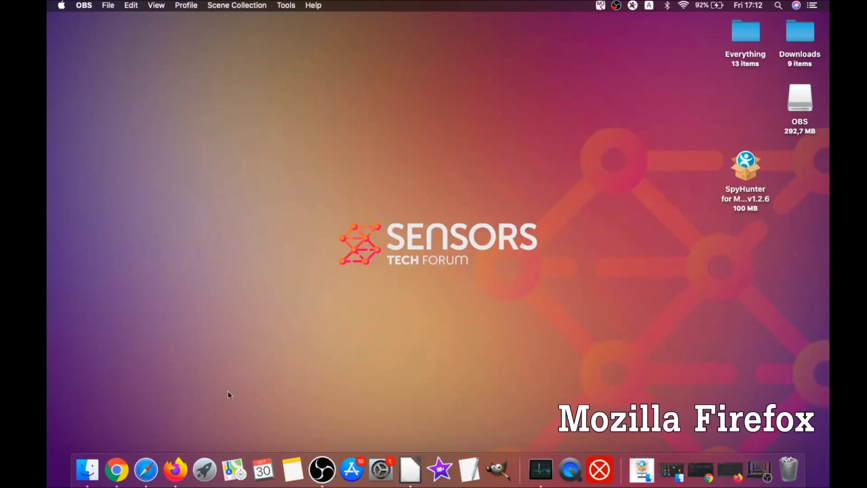
Open Firefox's Add-ons Manager and remove the alice gear dice extension
click(178, 470)
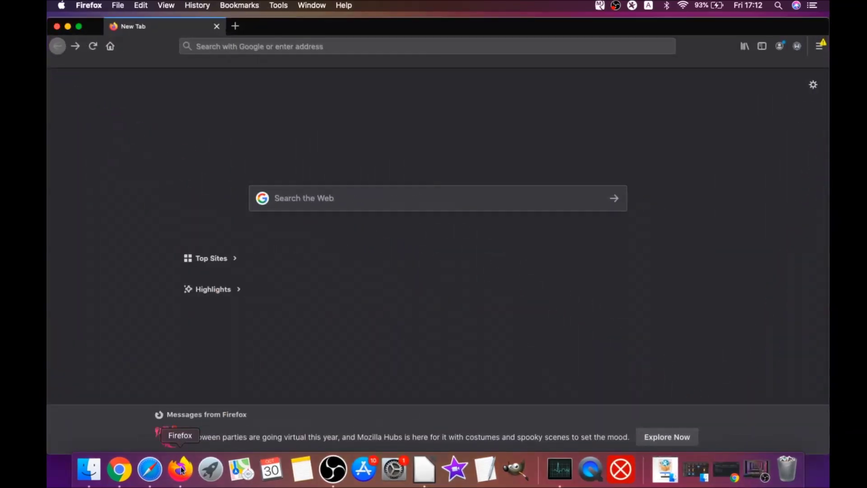
click(818, 47)
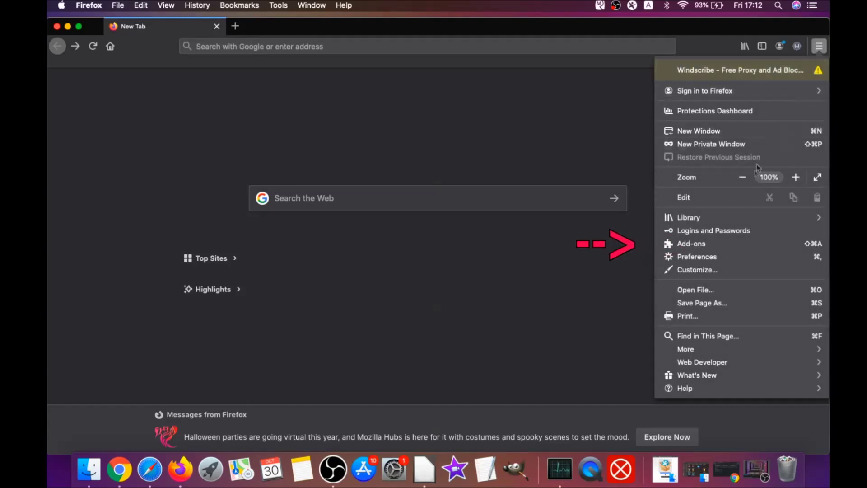
click(715, 247)
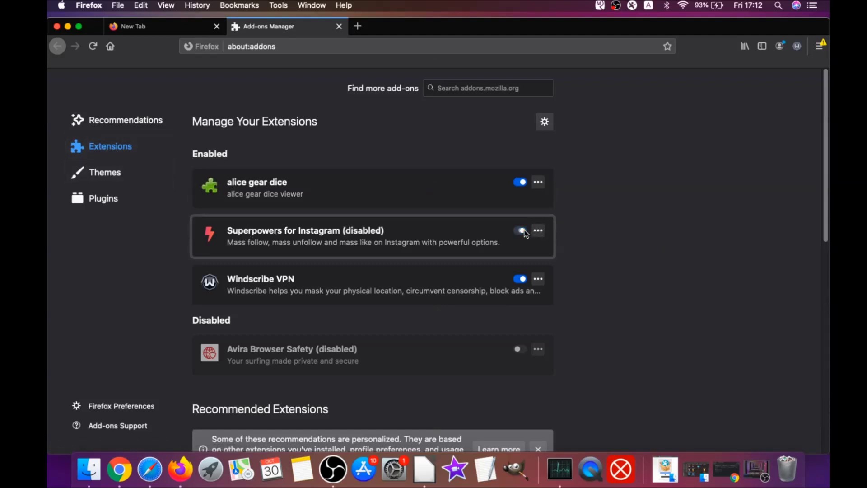
click(522, 182)
click(537, 183)
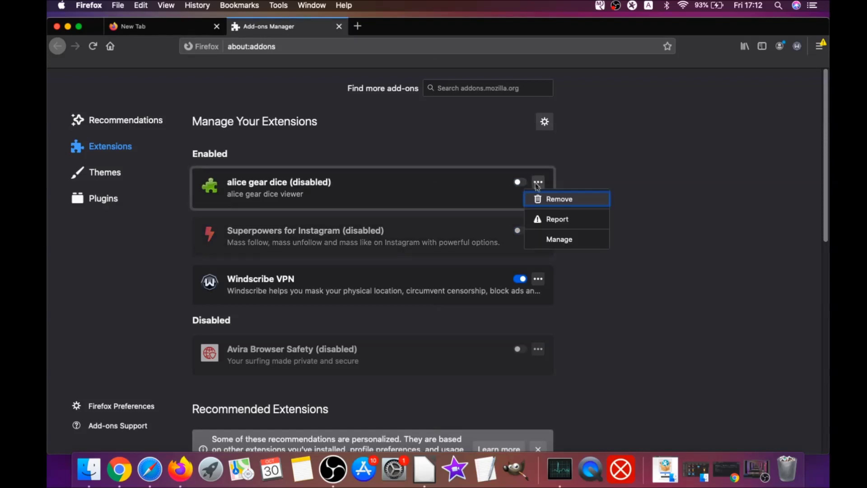
click(551, 202)
click(492, 125)
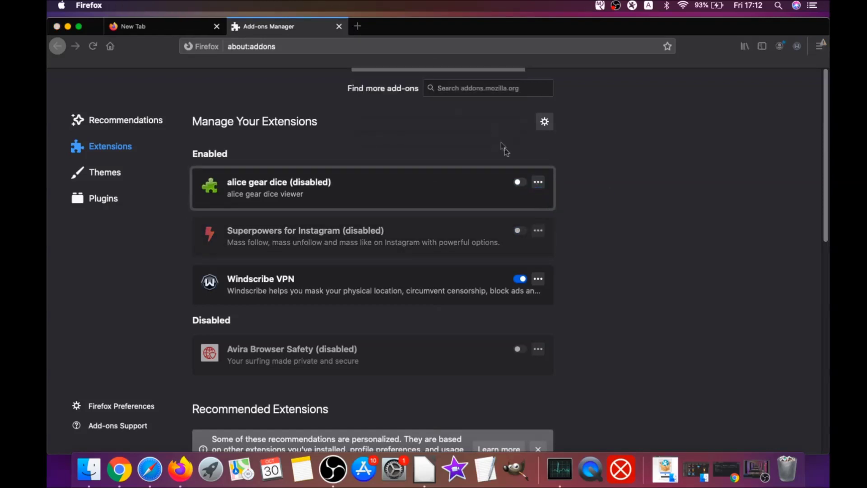
Remove the Superpowers for Instagram extension from Firefox
click(538, 217)
click(547, 234)
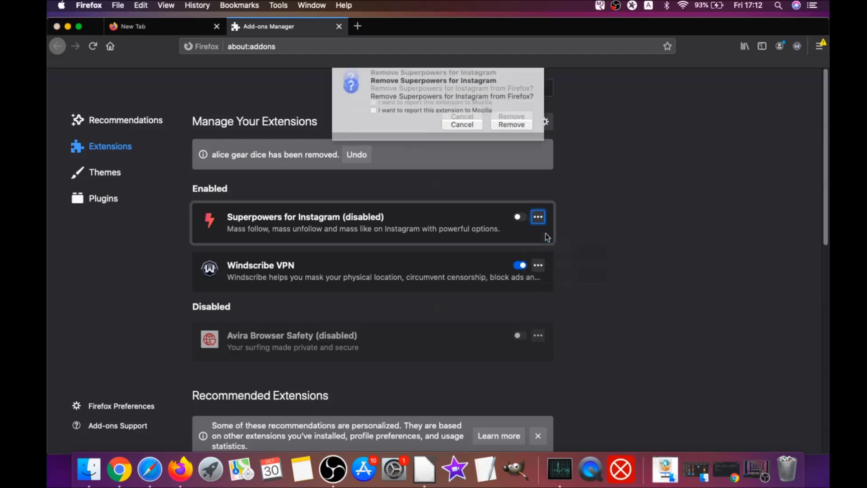
click(517, 124)
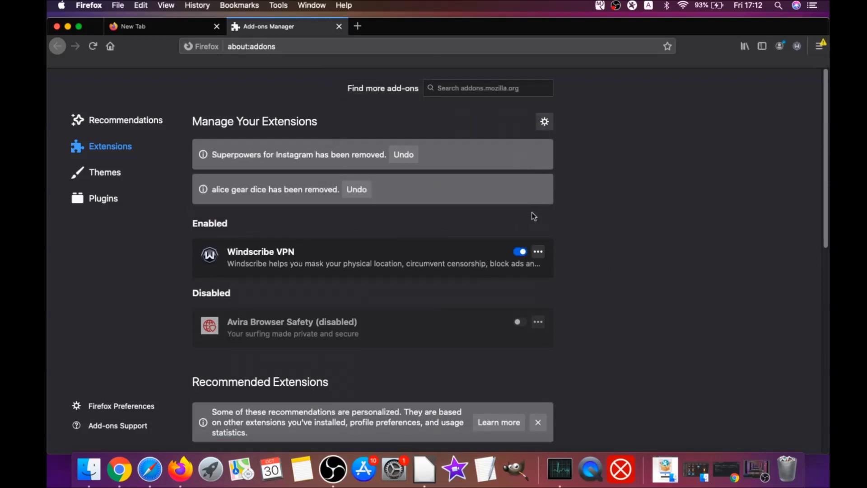
Refresh Firefox from the about:support page, removing all add-ons and customizations
click(262, 48)
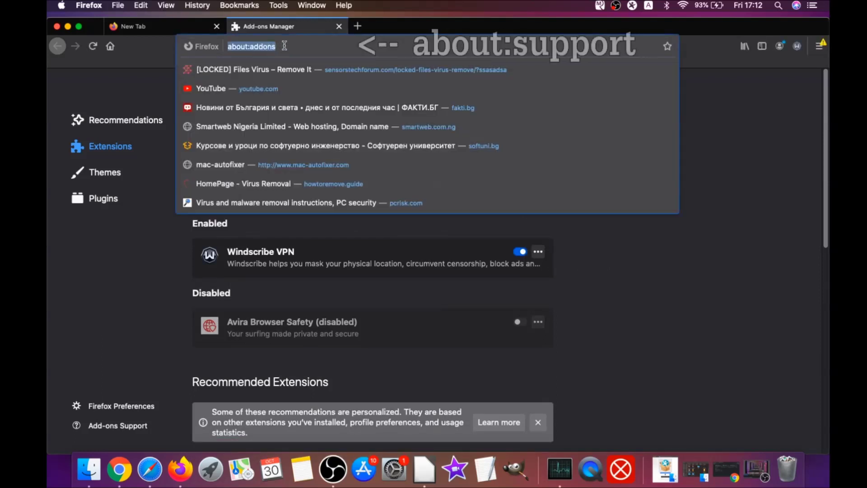
text(a)
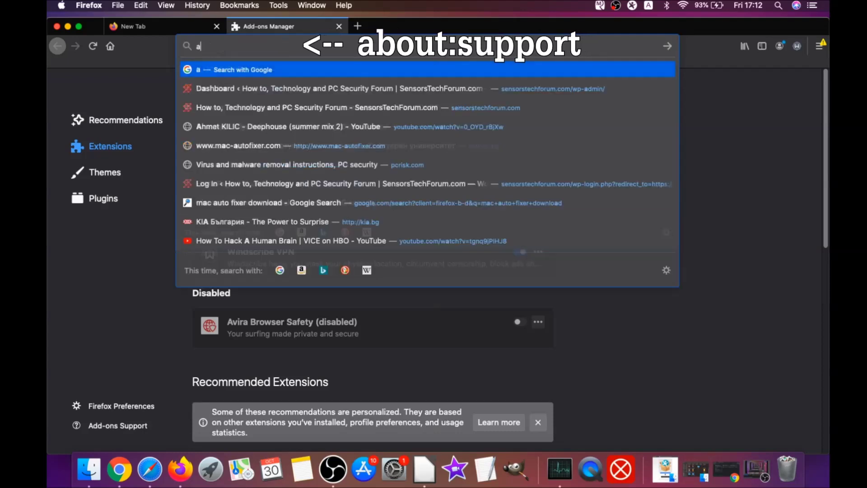
text(bout:support)
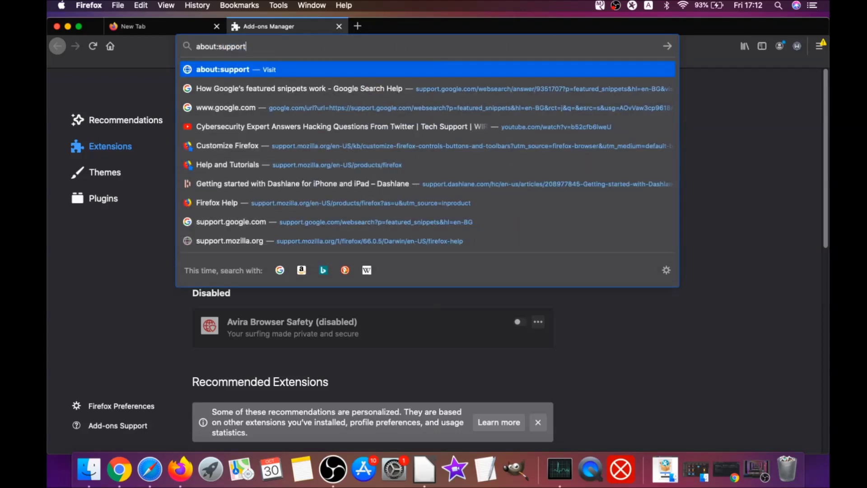
key(Return)
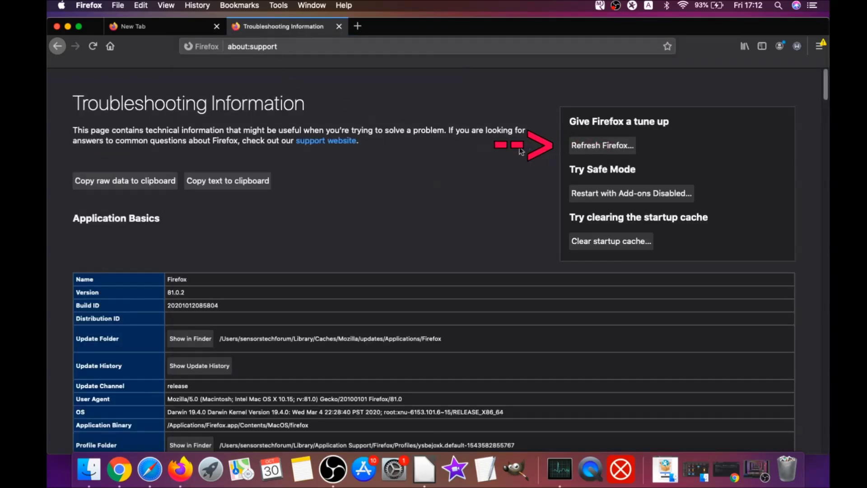
click(602, 151)
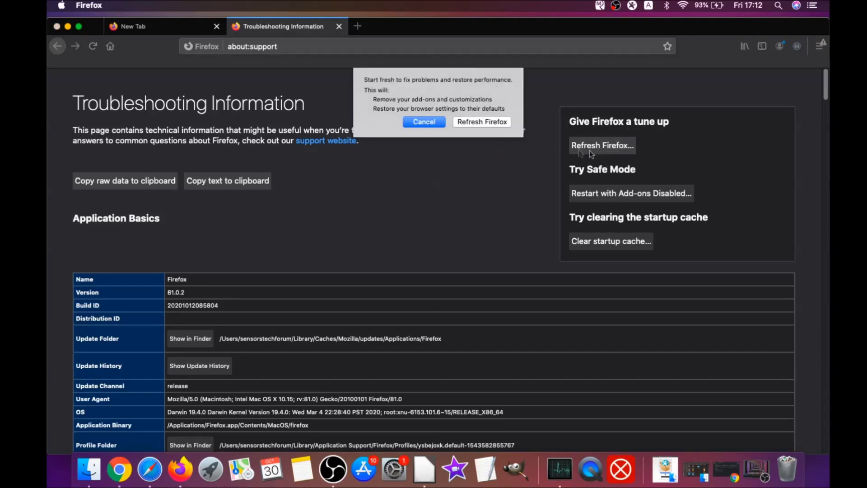
click(482, 123)
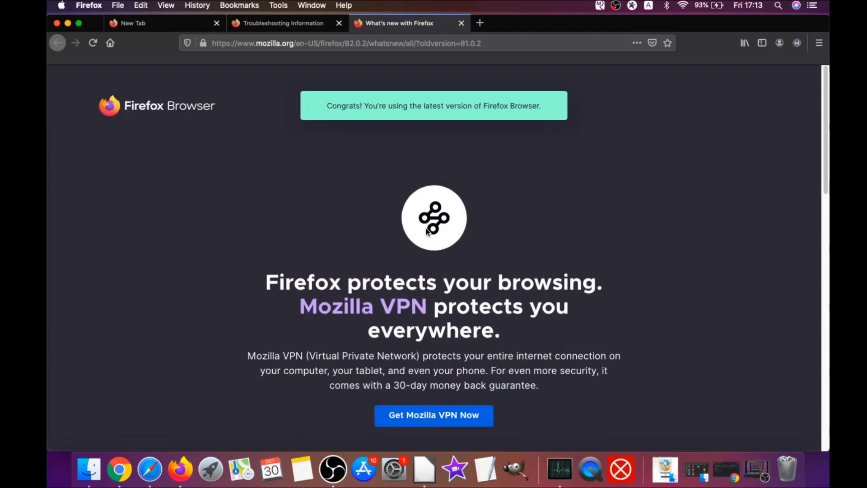
drag(335, 104, 539, 104)
scroll(423, 225, down, 4)
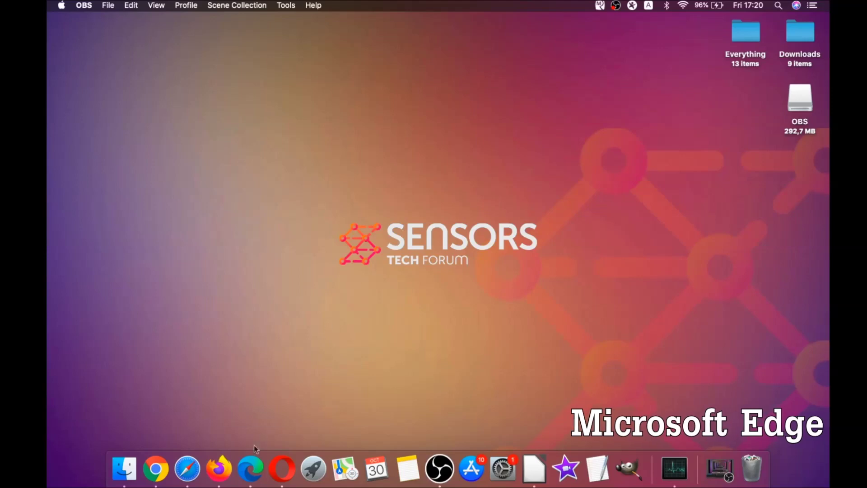
Clear Edge's All Time browsing data, including autofill, via edge://settings/clear, then close Edge
click(251, 465)
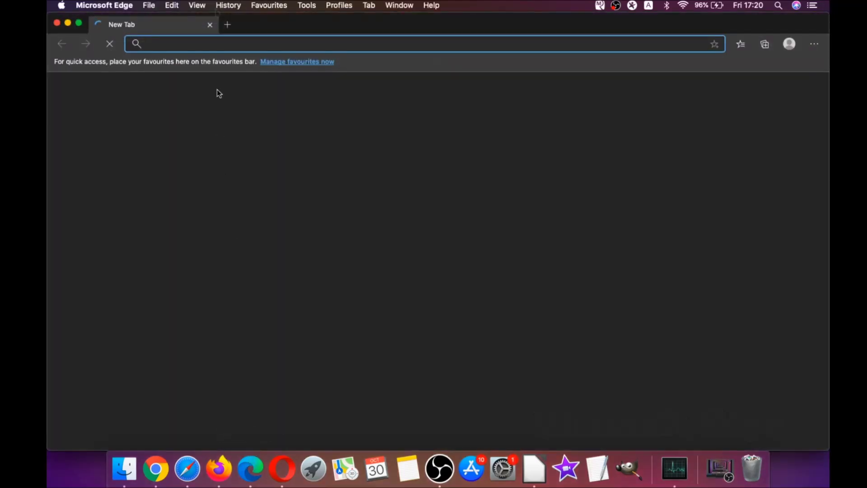
text(edge)
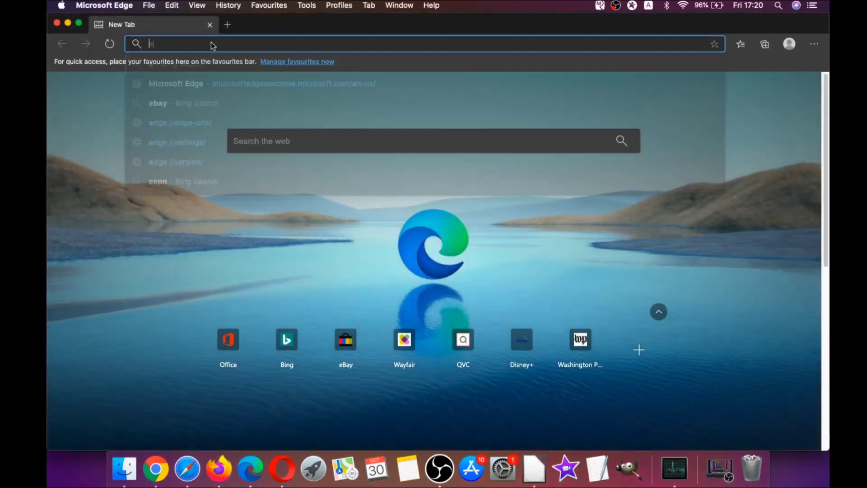
text(://)
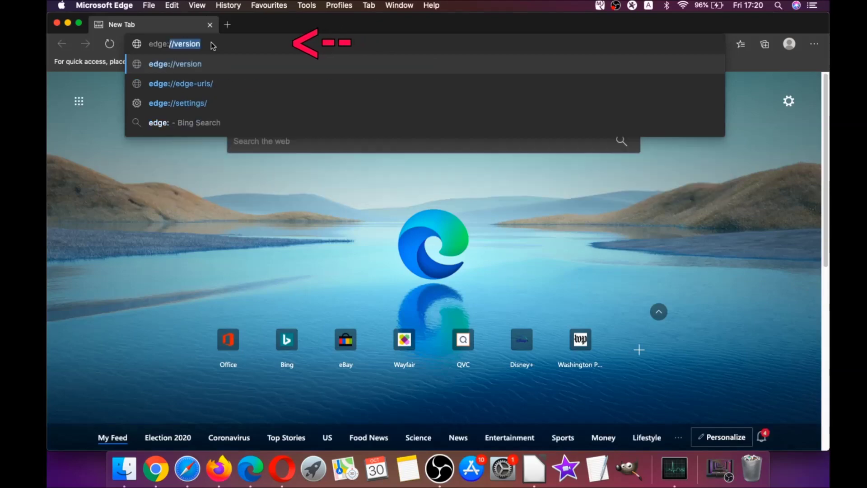
text(settings)
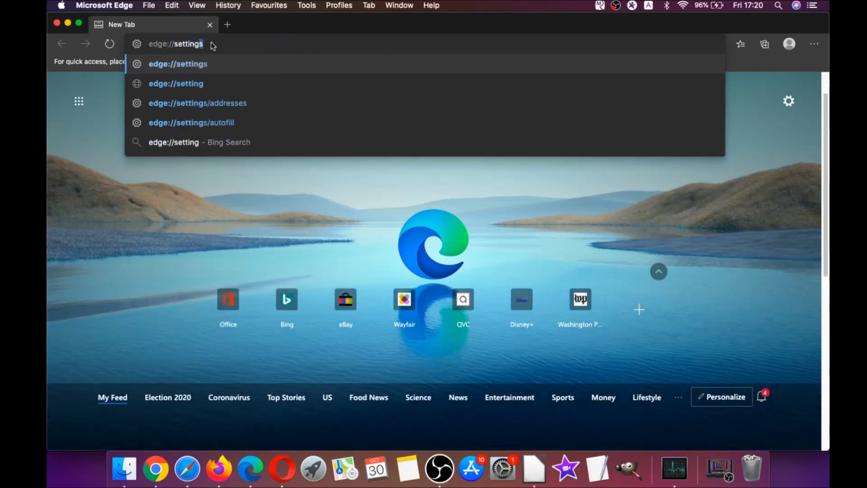
text(/clearBrowserData)
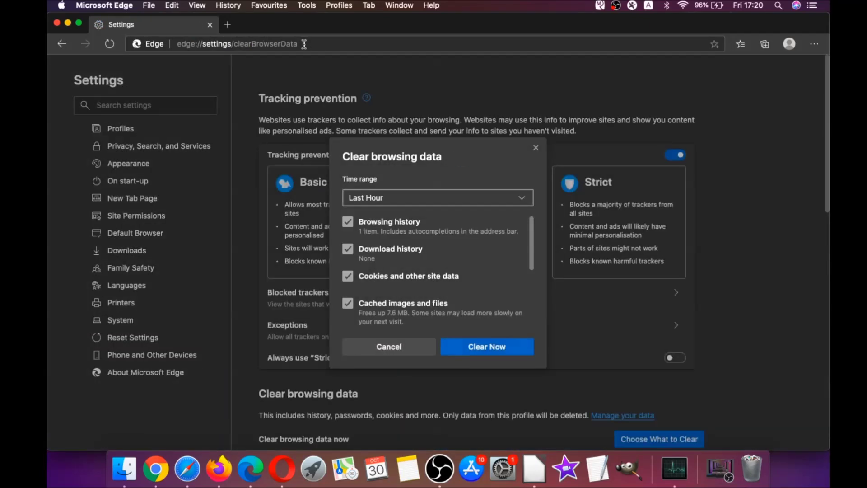
click(404, 201)
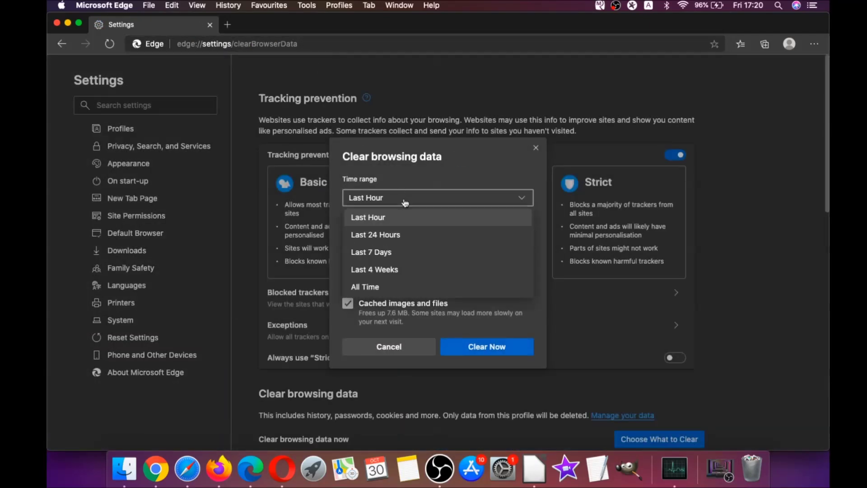
click(371, 287)
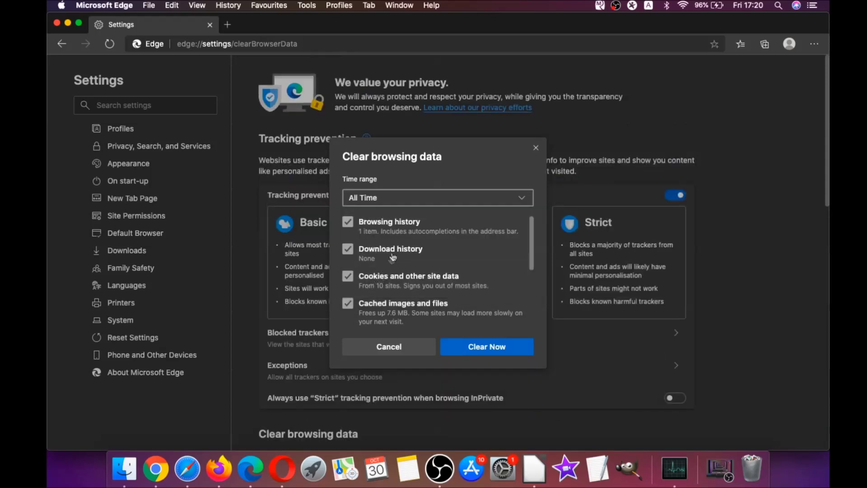
scroll(392, 257, down, 5)
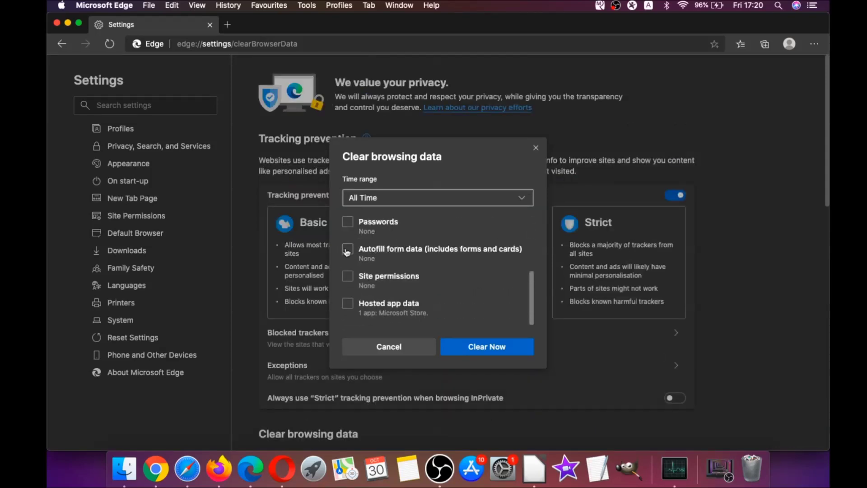
click(347, 250)
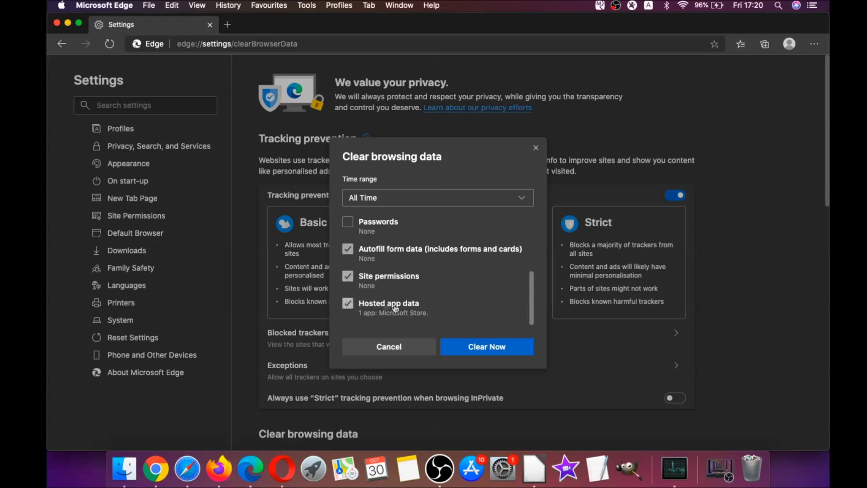
click(469, 346)
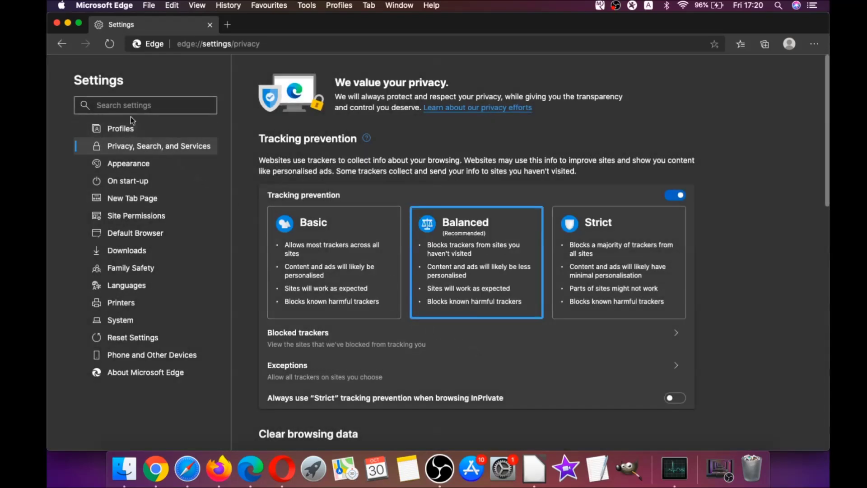
click(58, 24)
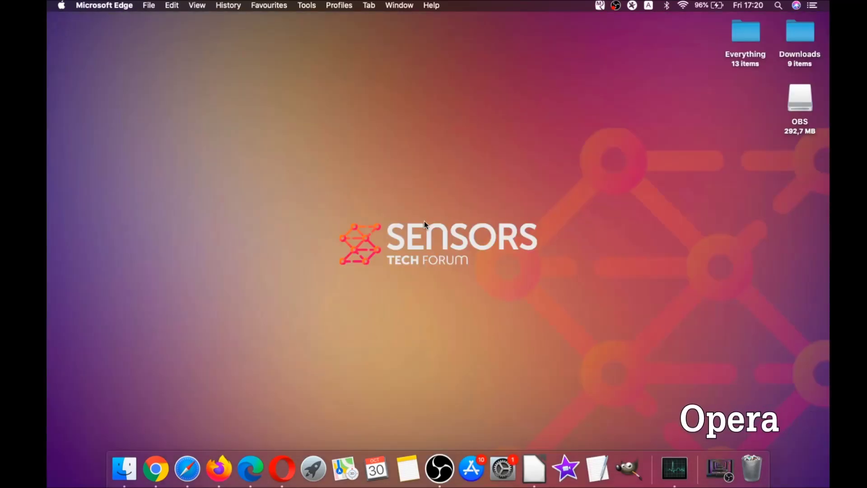
Launch Opera full screen and load opera://settings/clearBrowserData
click(288, 463)
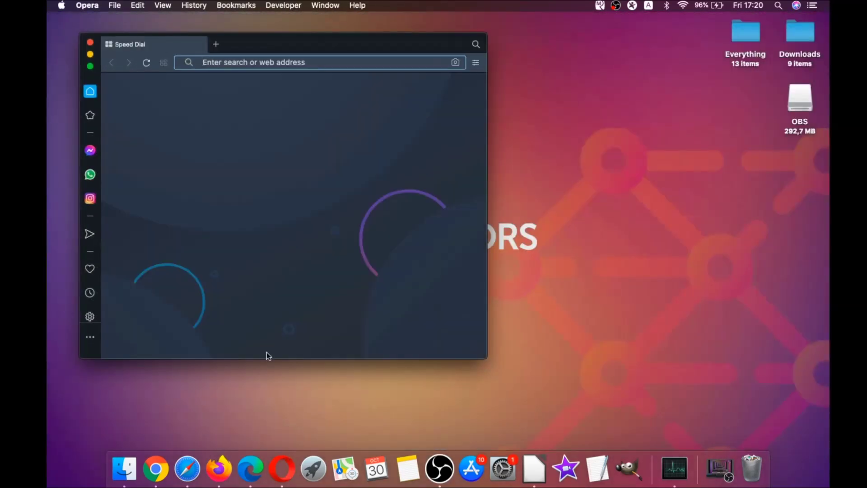
click(91, 66)
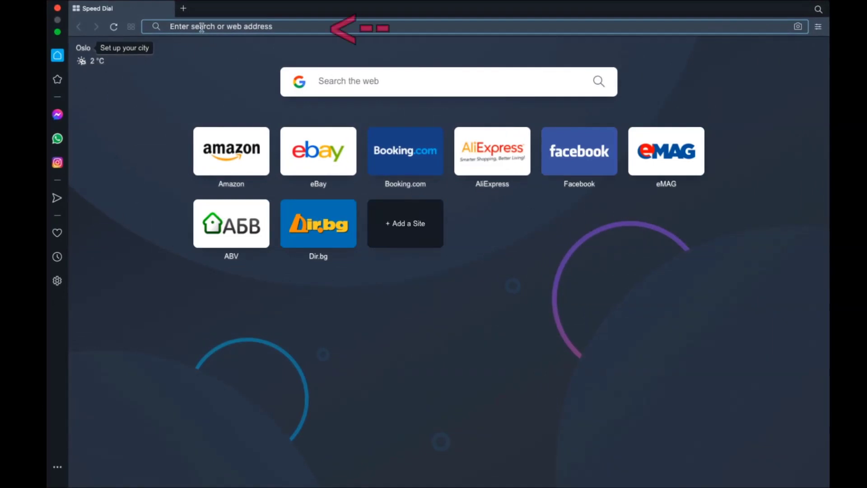
click(202, 27)
text(opera:)
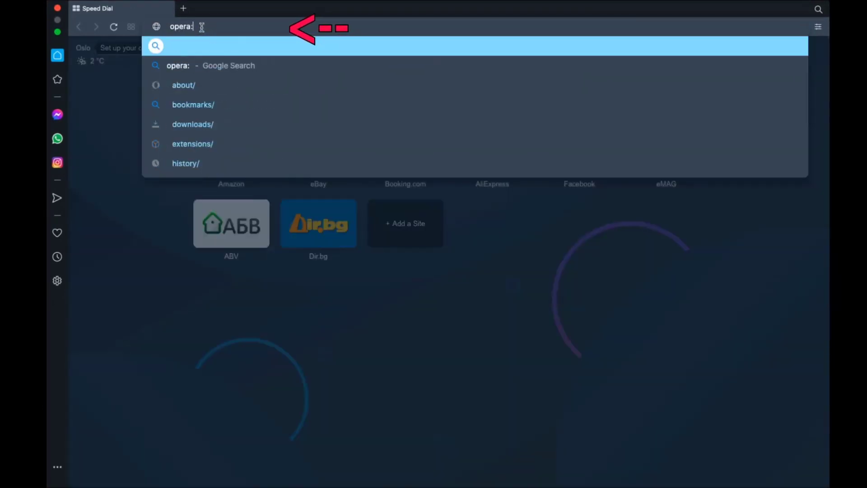
text(//setting)
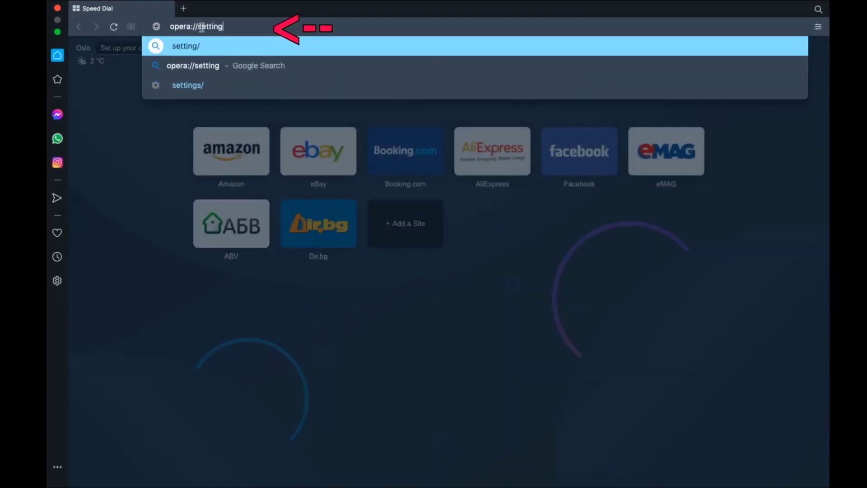
text(s/clearBrowserDa)
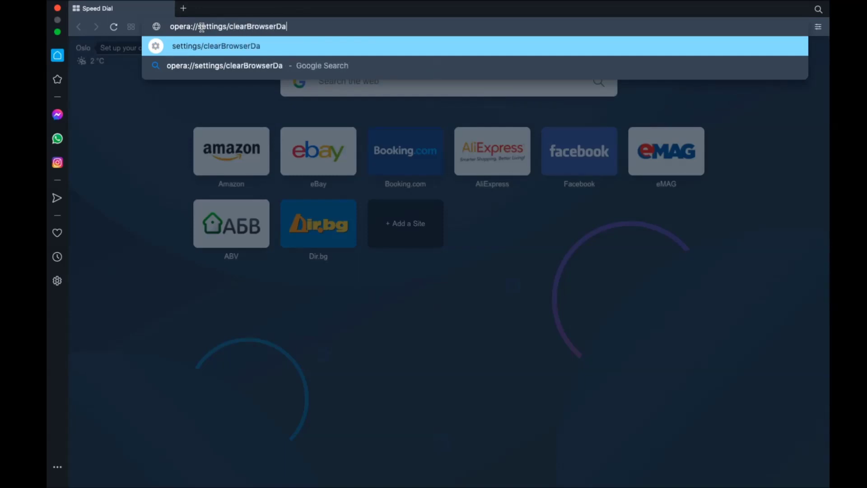
text(ta)
key(Return)
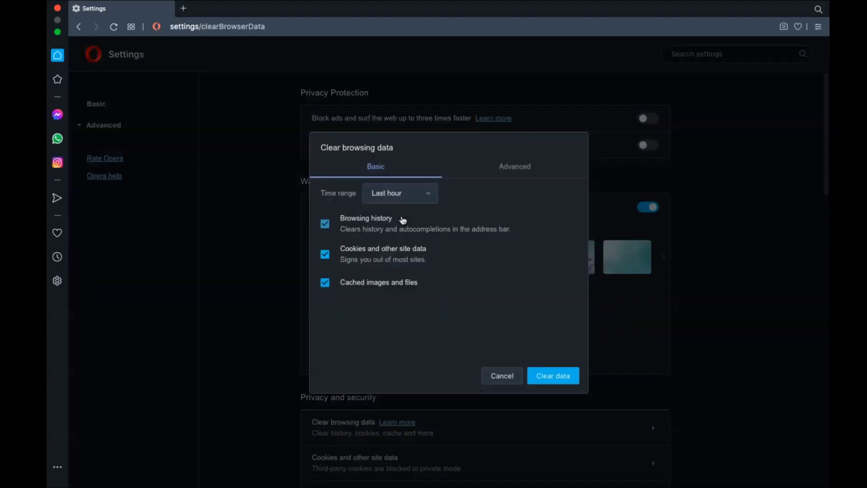
Clear Opera's All time browsing data from the Advanced list, then close Opera
click(413, 197)
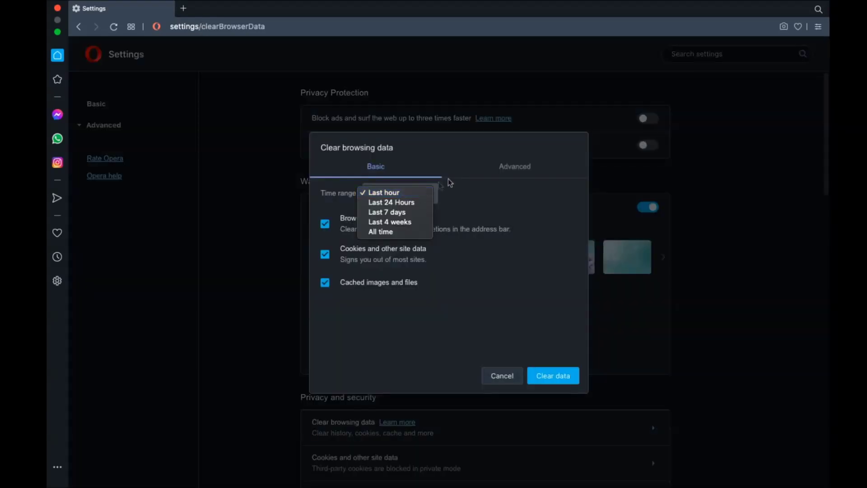
click(491, 171)
click(508, 169)
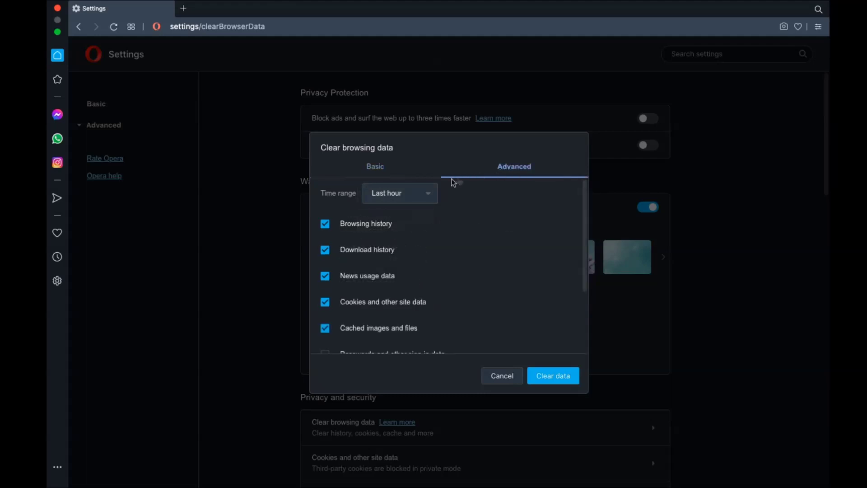
click(400, 193)
click(400, 232)
scroll(397, 232, down, 3)
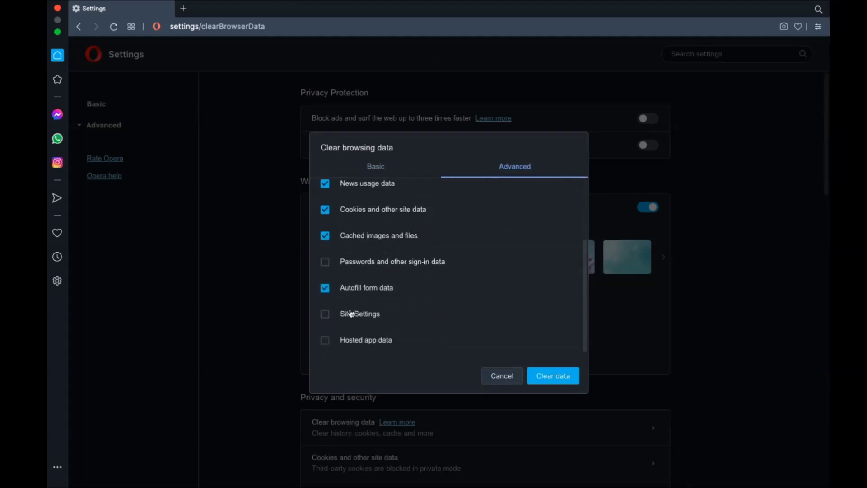
click(552, 379)
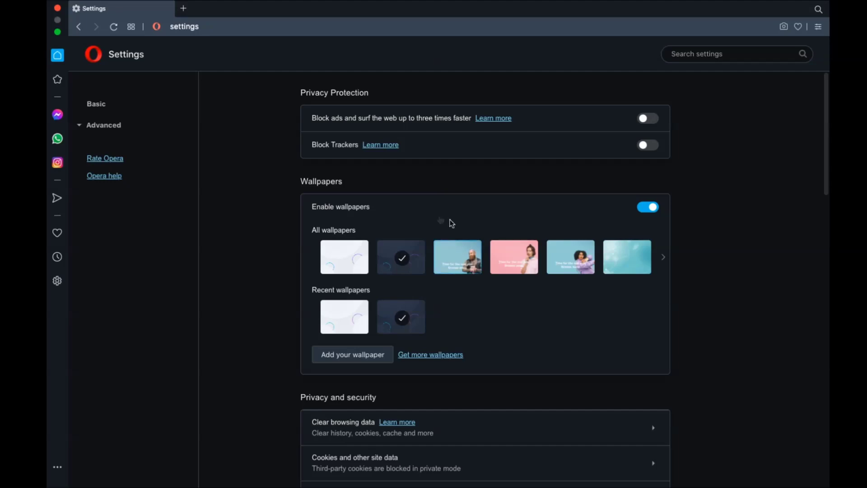
click(57, 8)
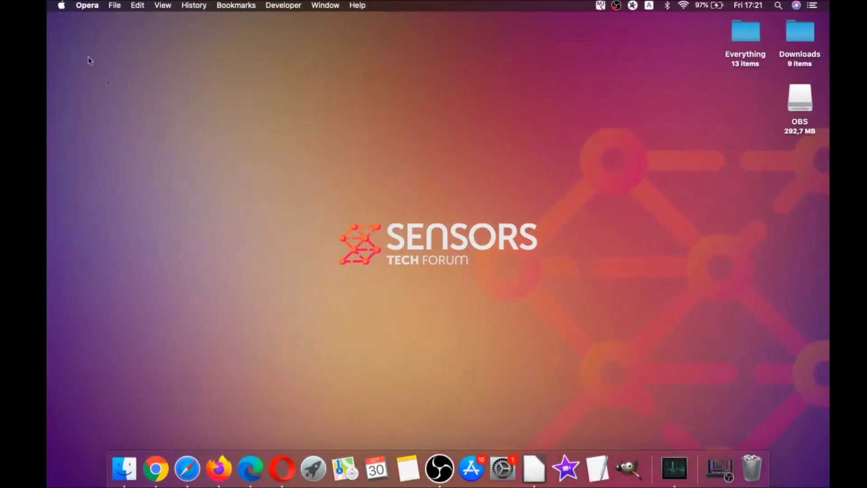